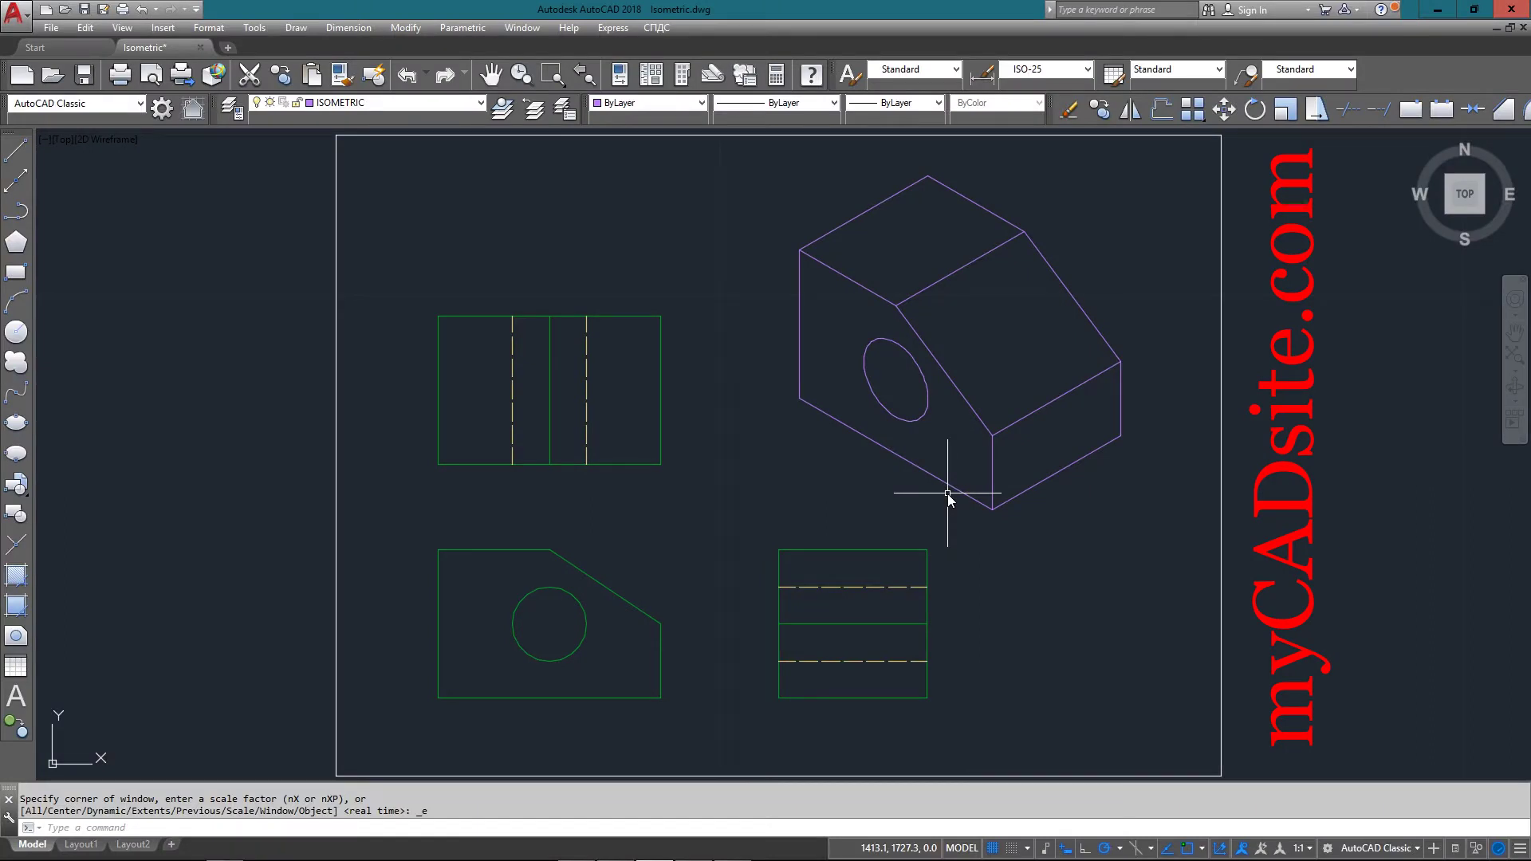
Quick-save Isometric.dwg, then pick and deselect an edge of the isometric block
key("ctrl+s")
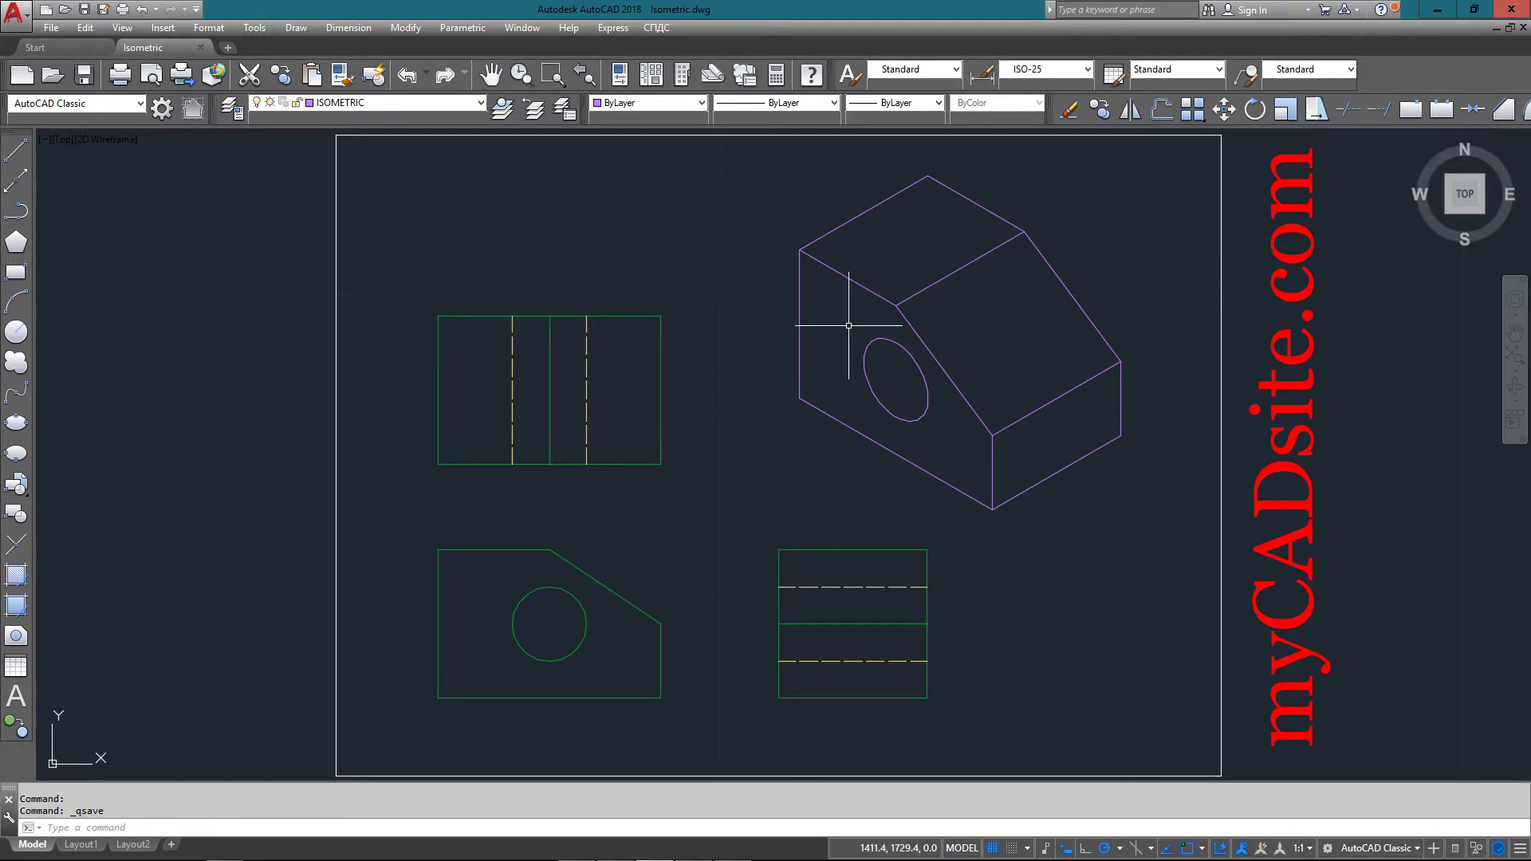
left_click(820, 236)
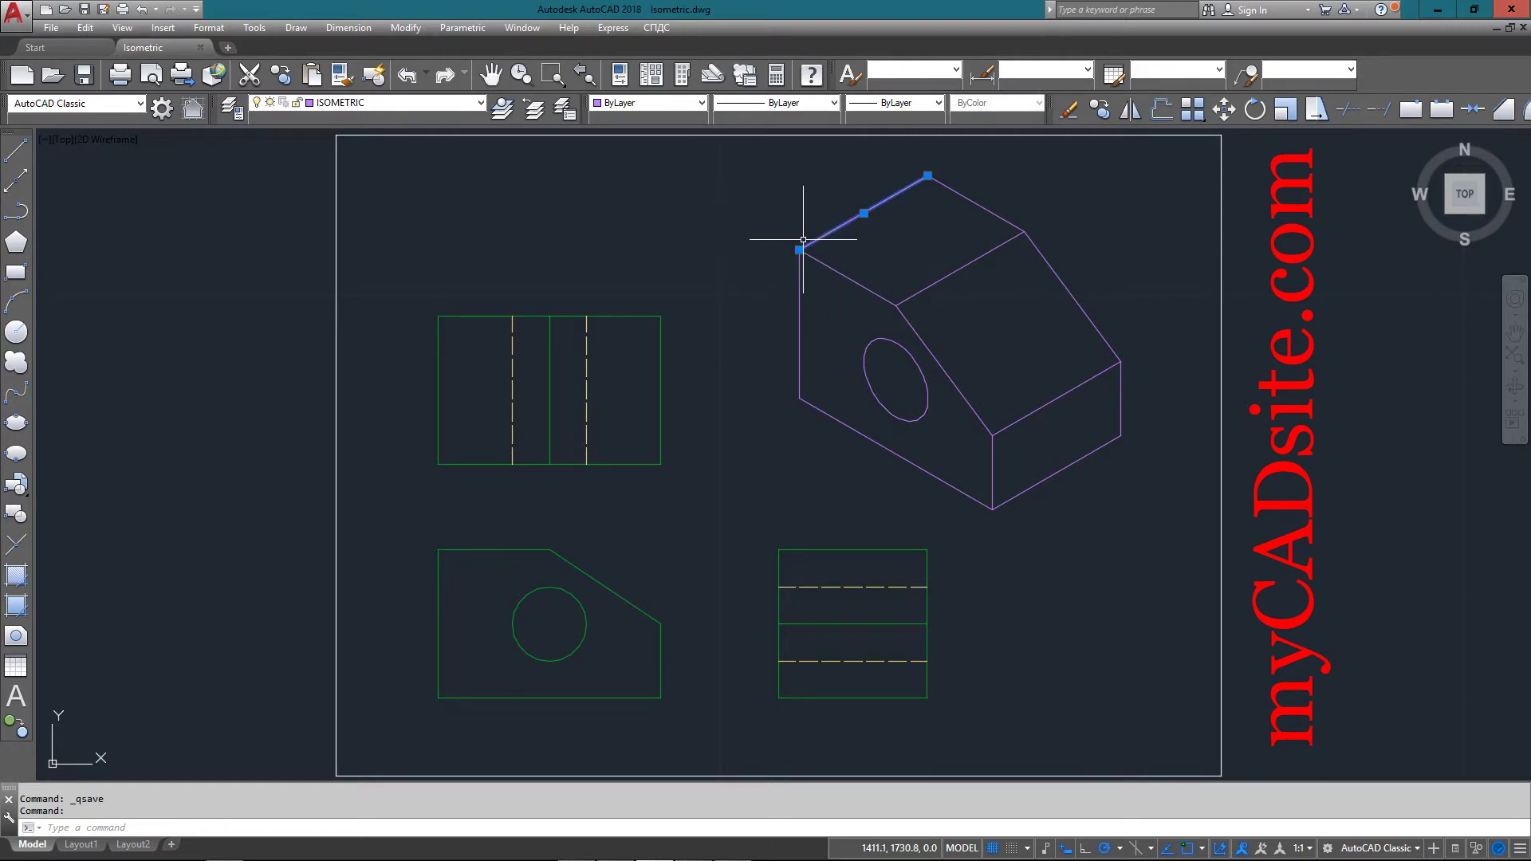
key("Escape")
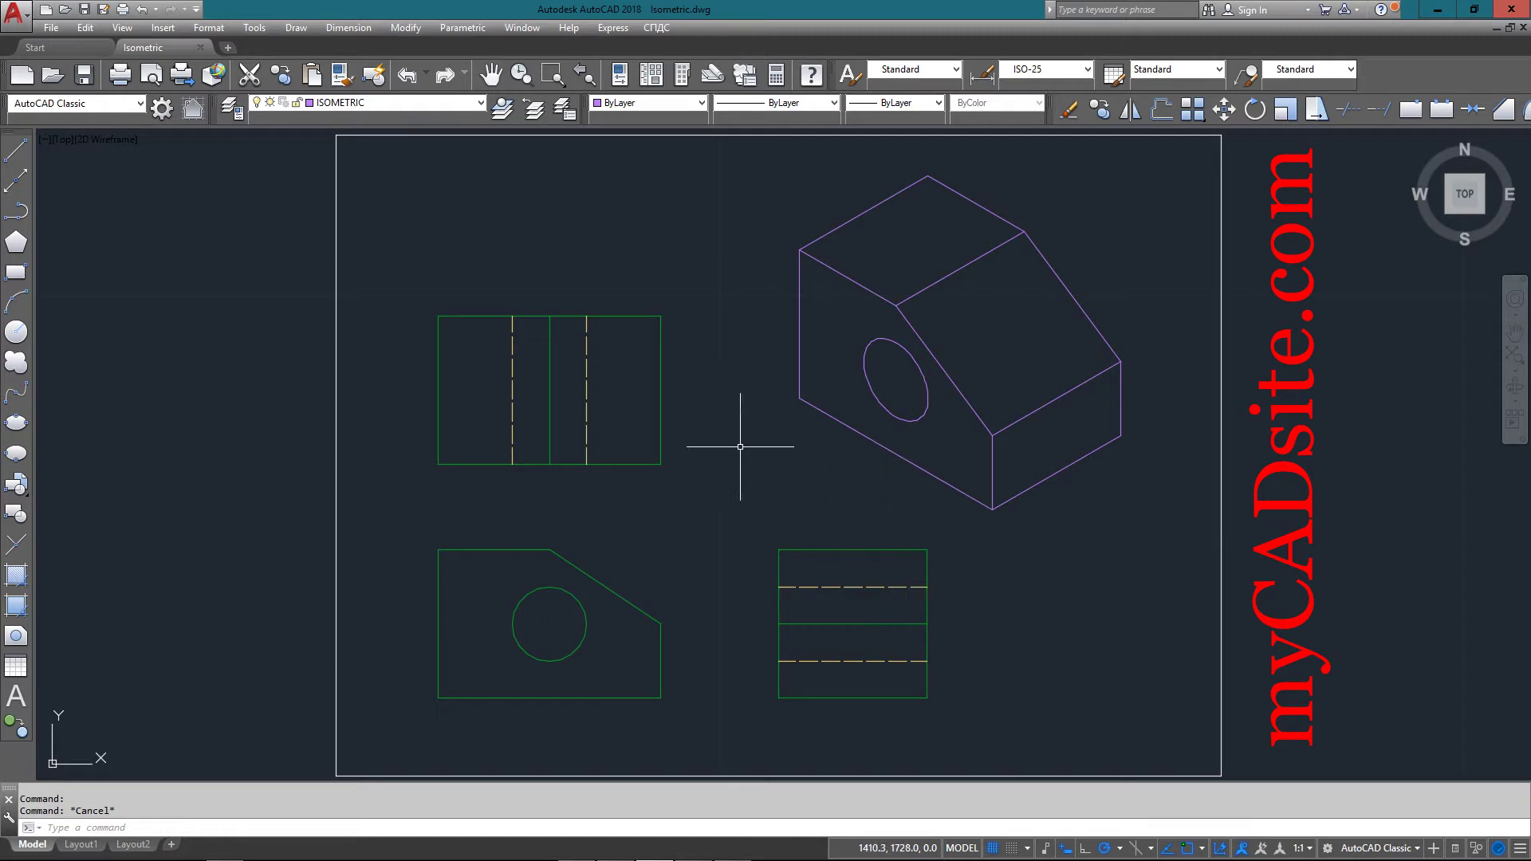
Crossing-select the finished isometric block and delete it
left_click(1139, 172)
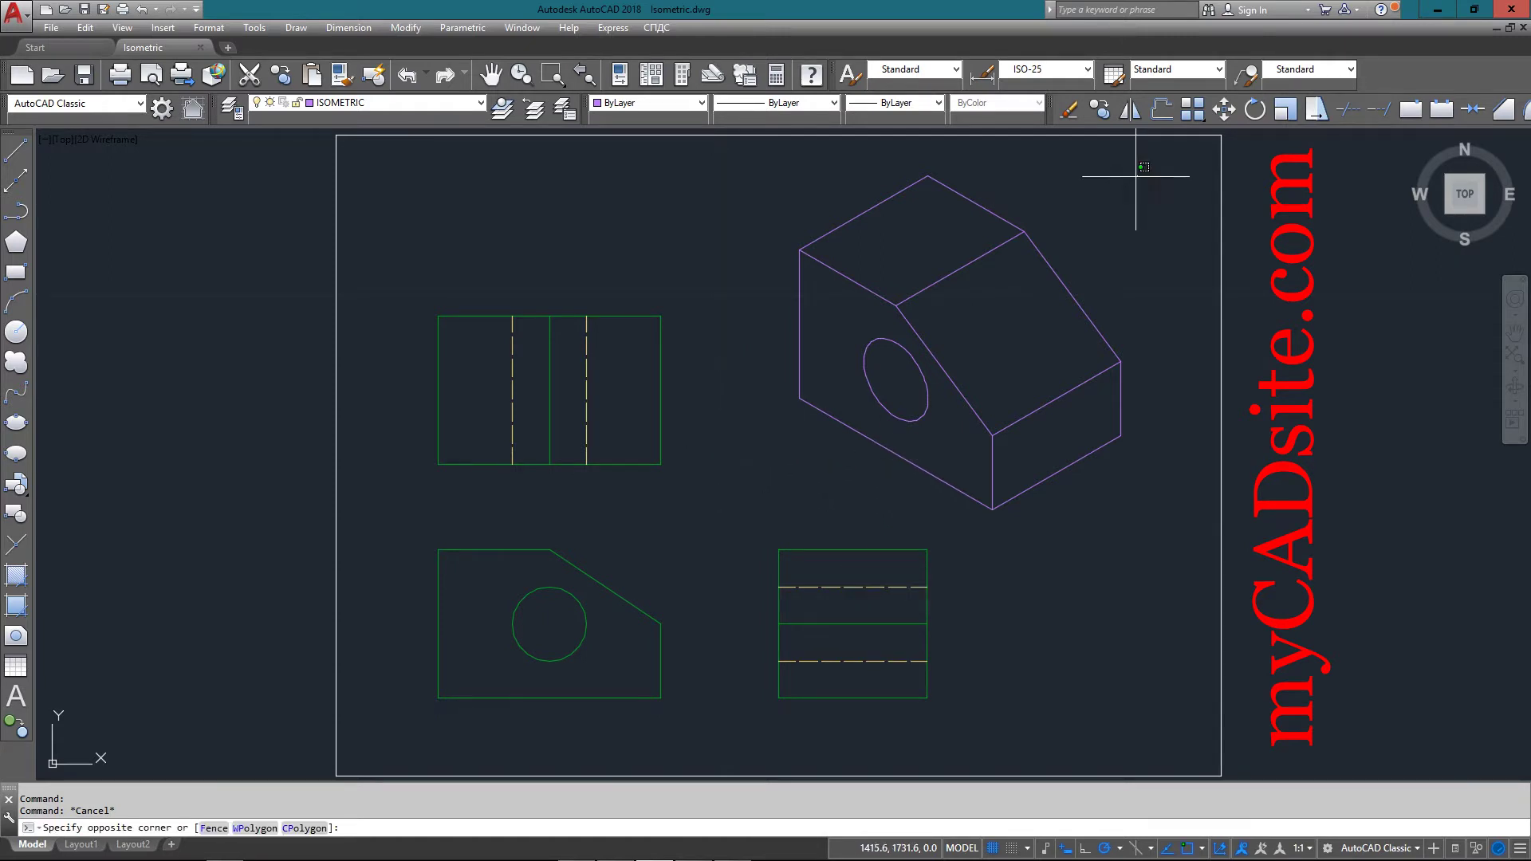
left_click(749, 503)
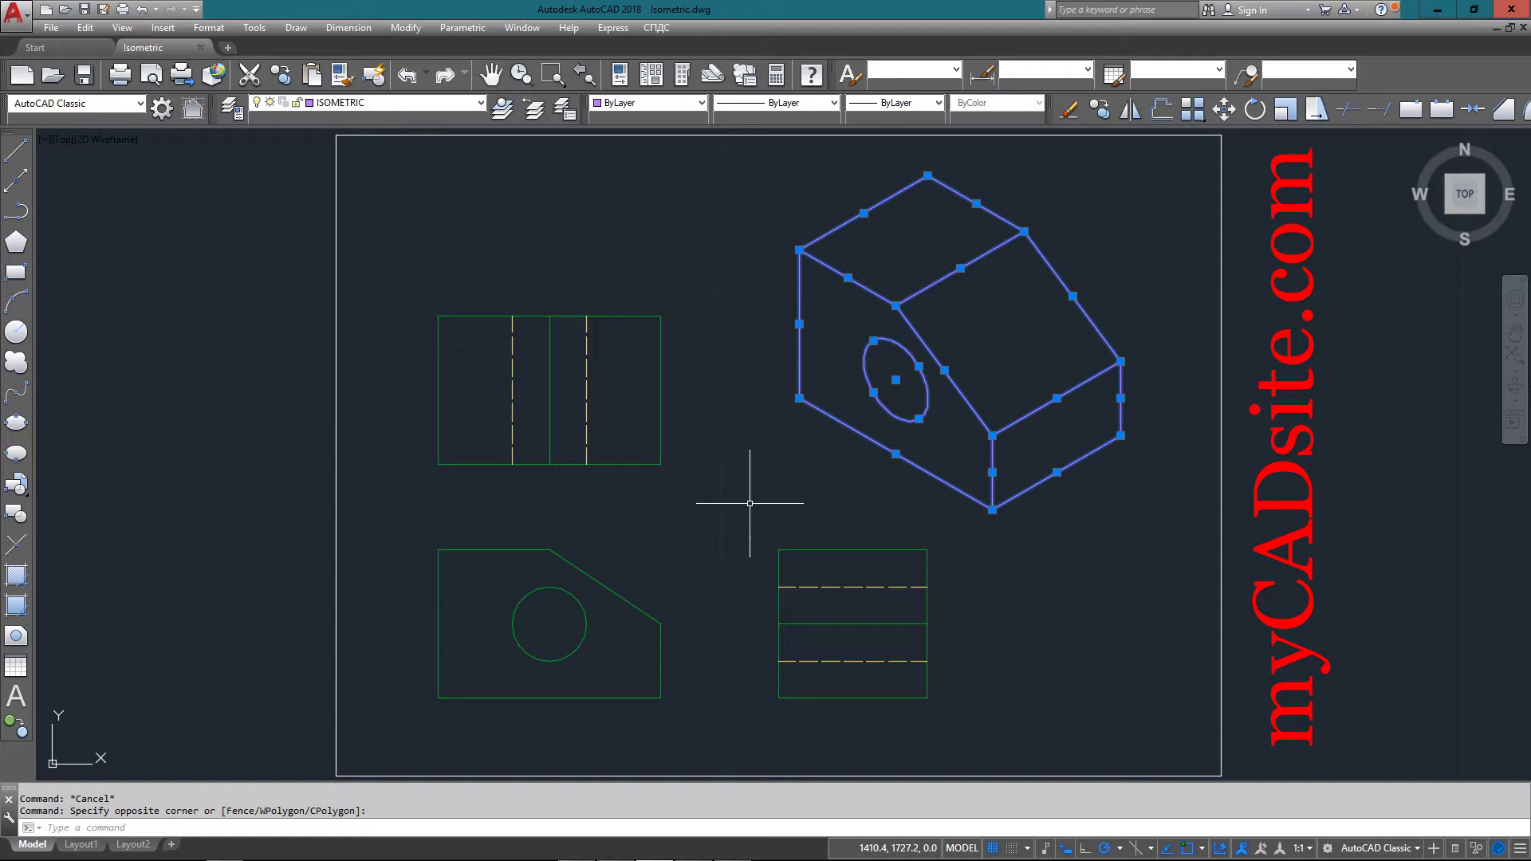
key("Delete")
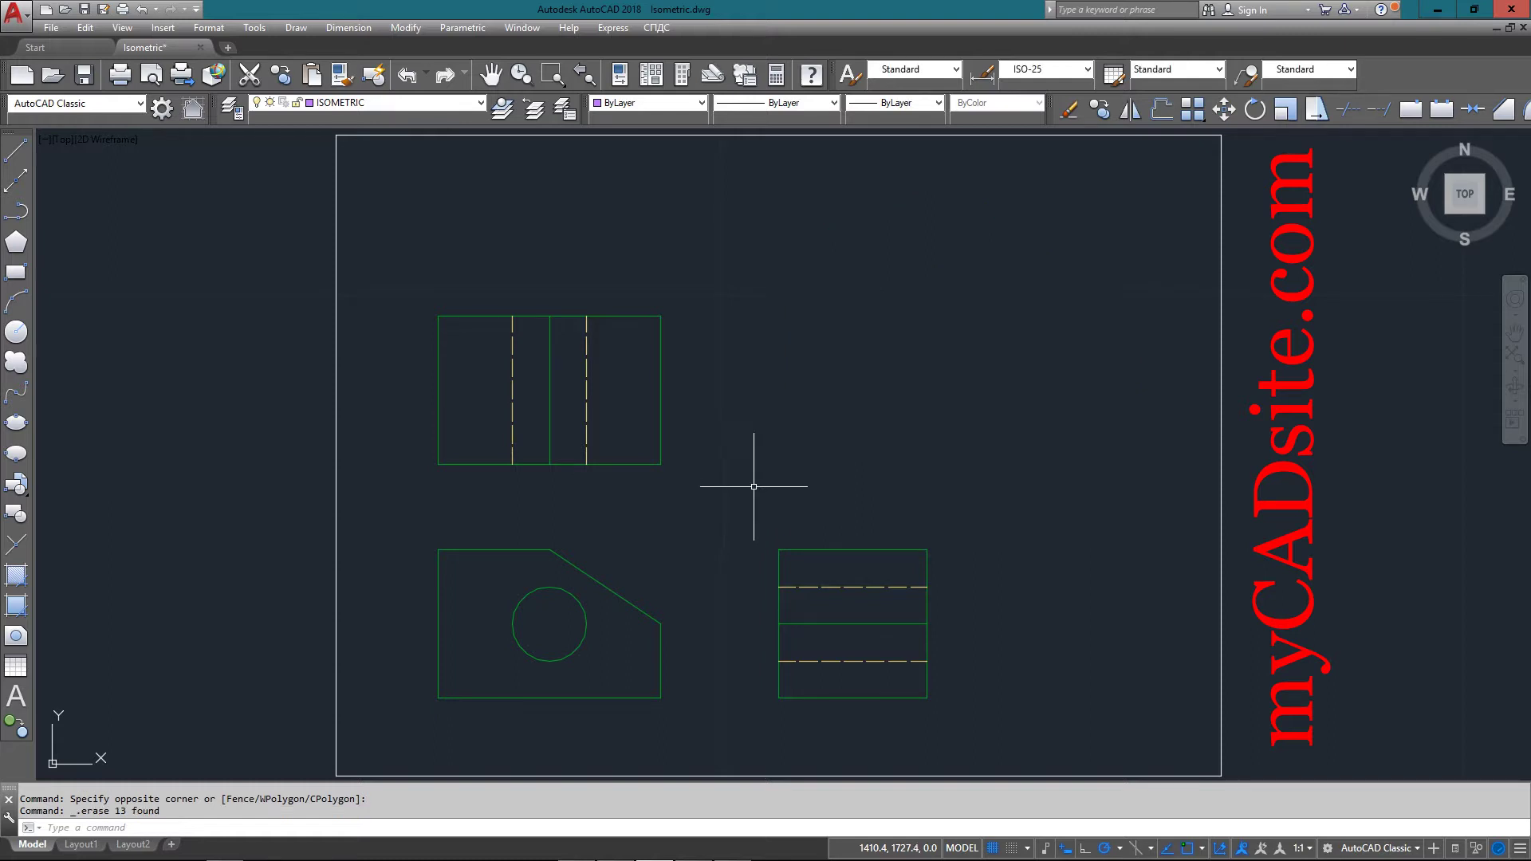
Switch the snap type to Isometric snap in Drafting Settings via DDRMODES
type("DDRMODES")
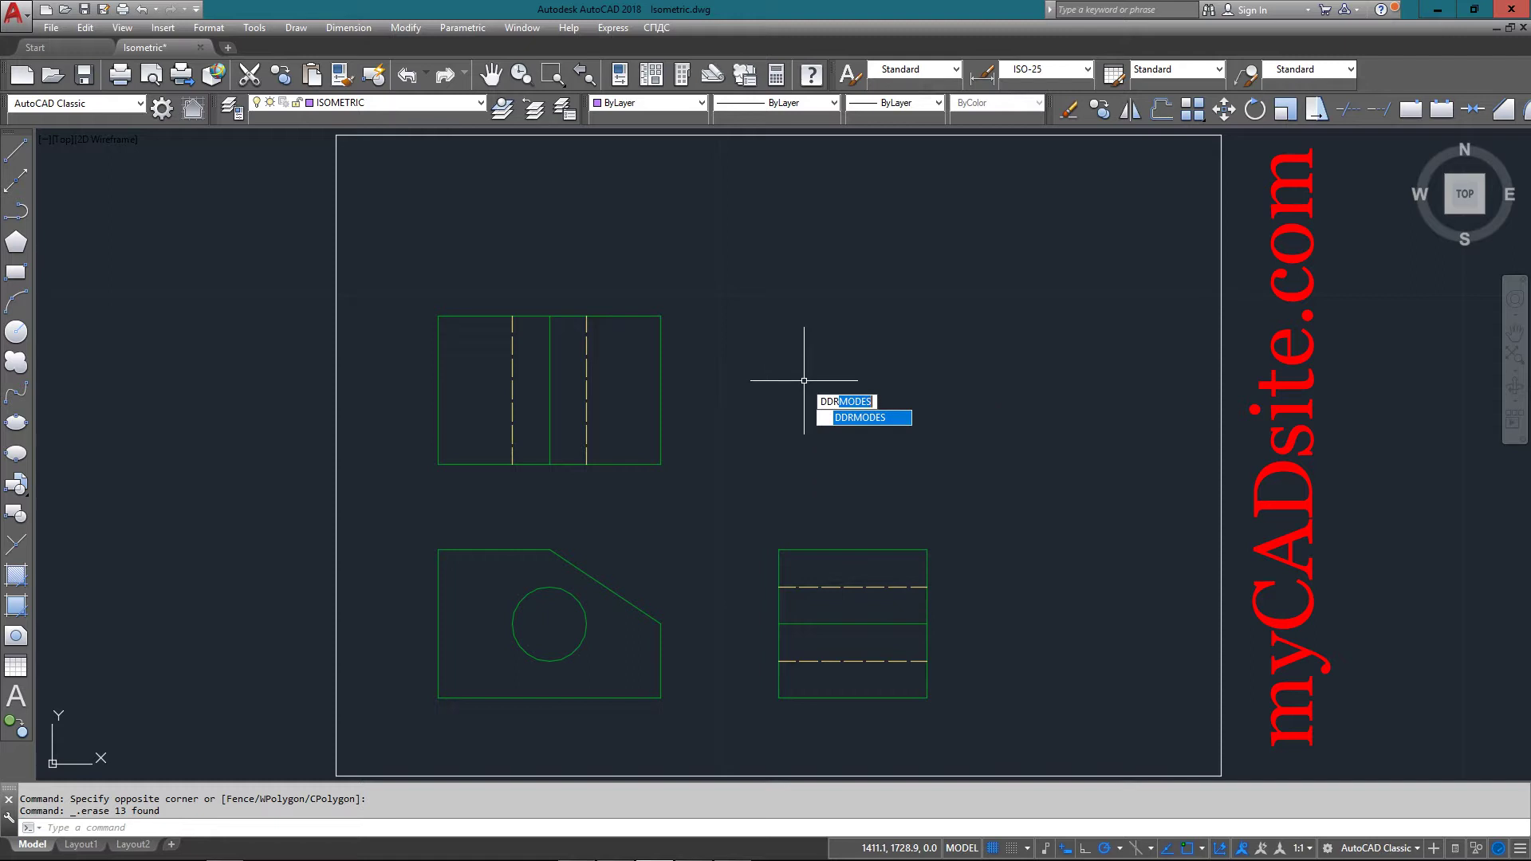
key("Return")
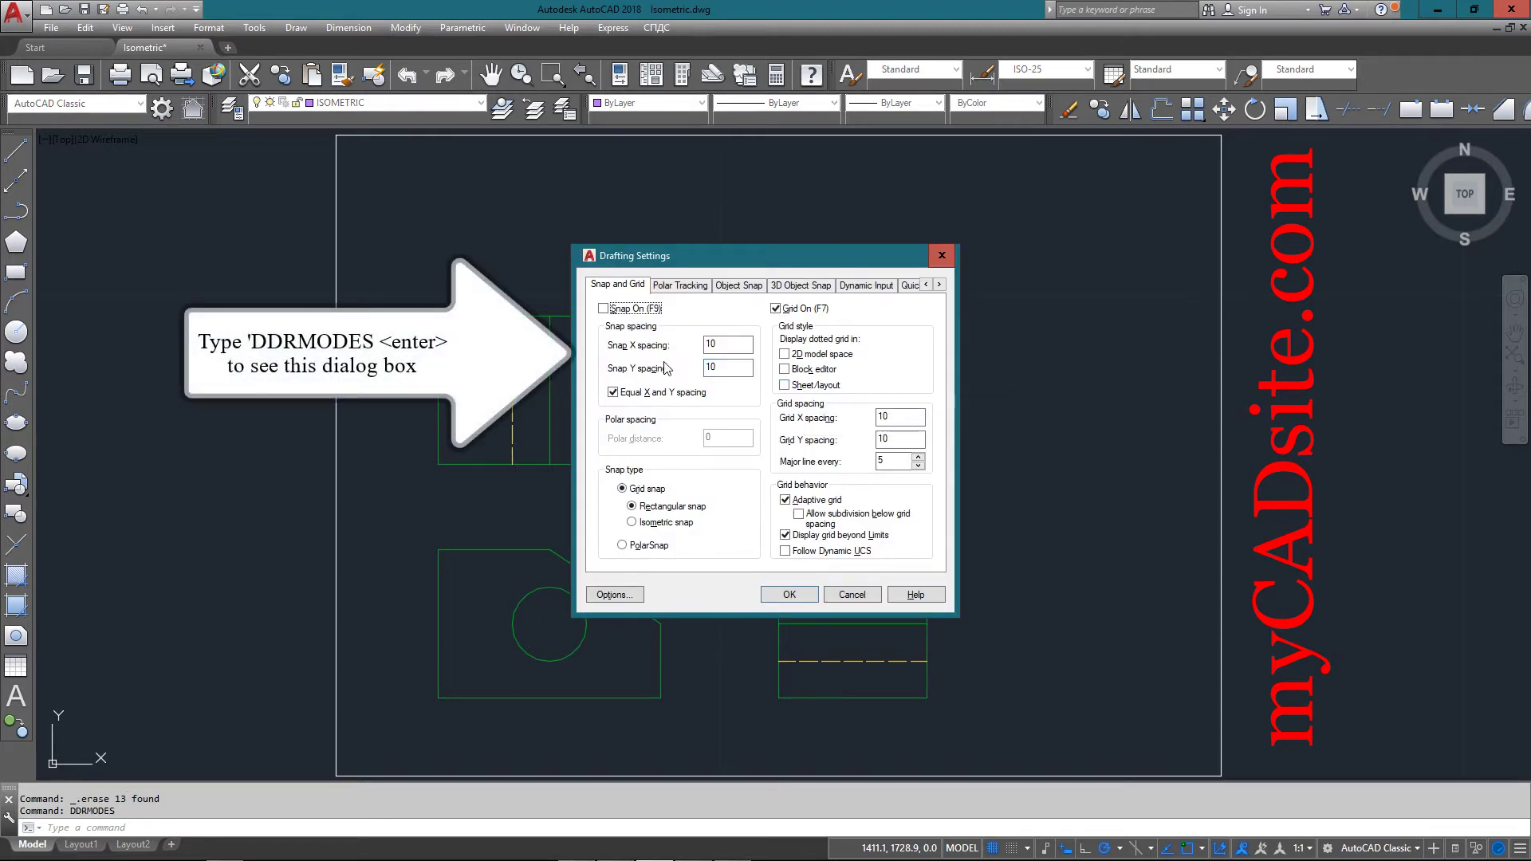
left_click(673, 523)
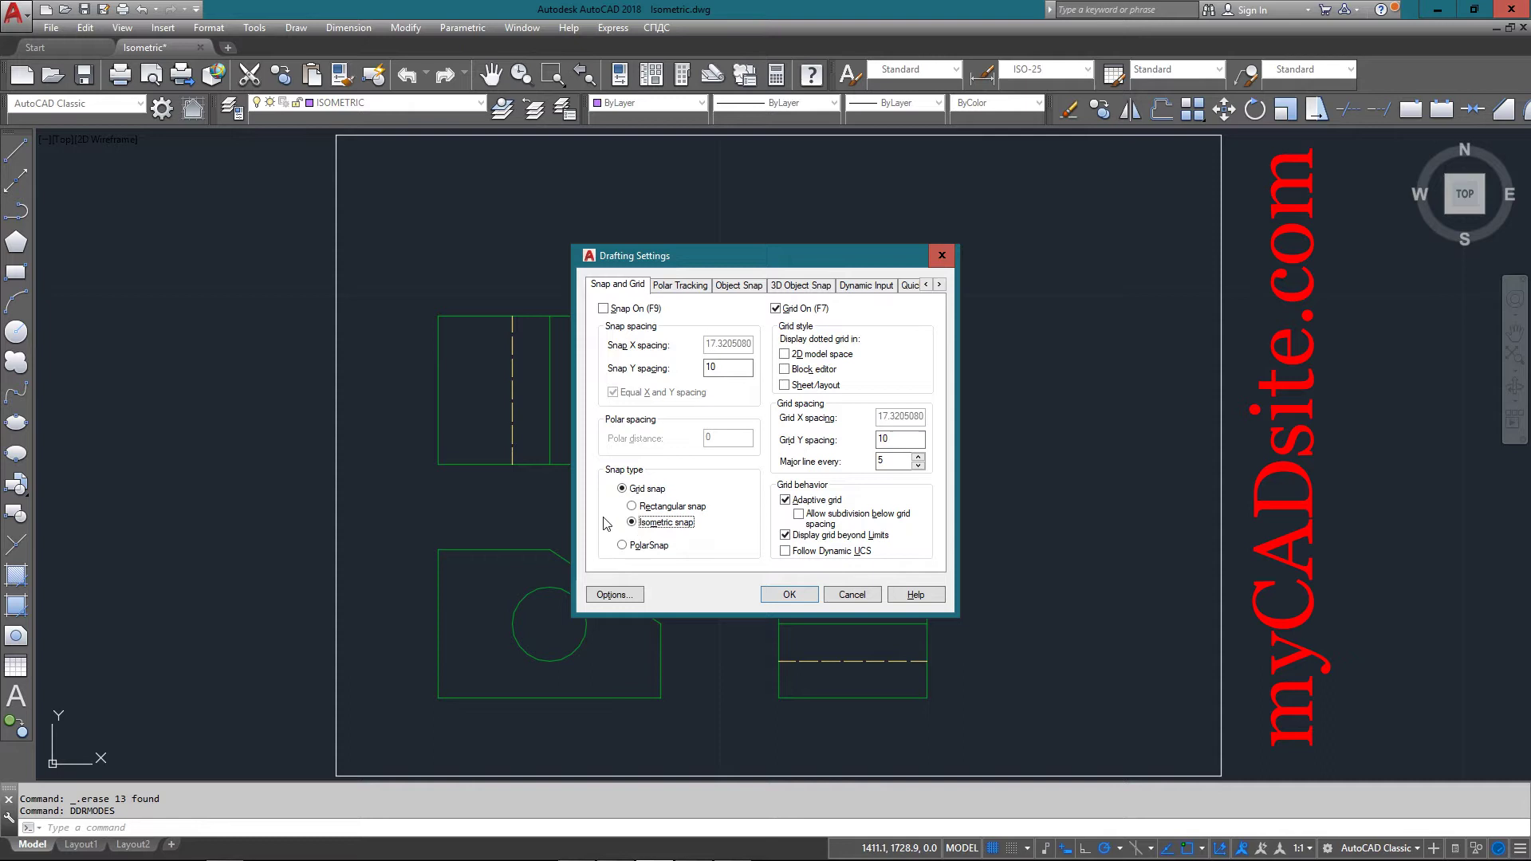
left_click(788, 595)
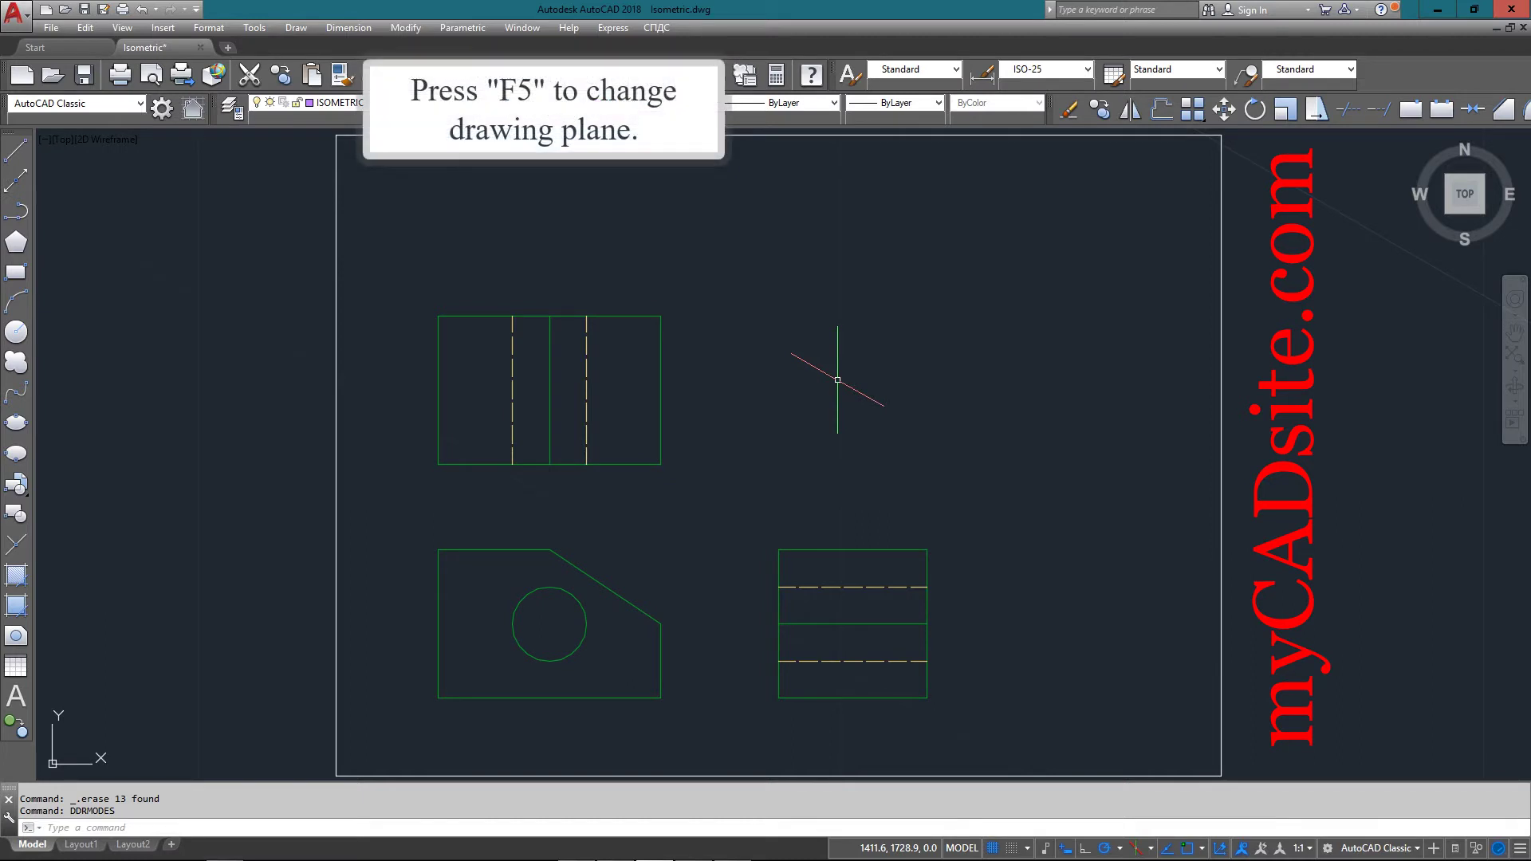
Cycle the isoplane to Right and delete a stray selected object
key("F5")
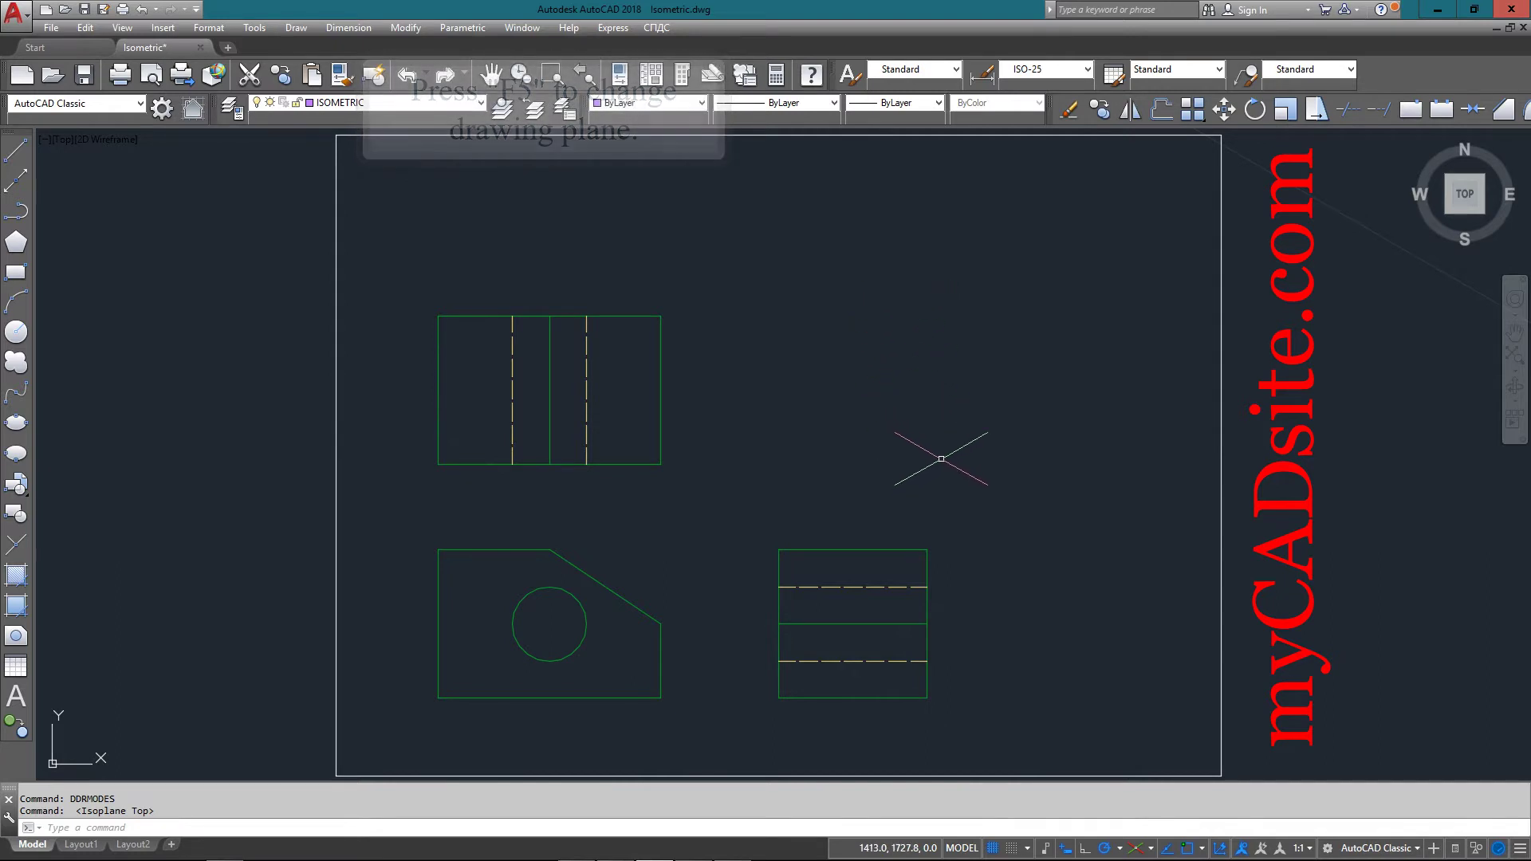
key("F5")
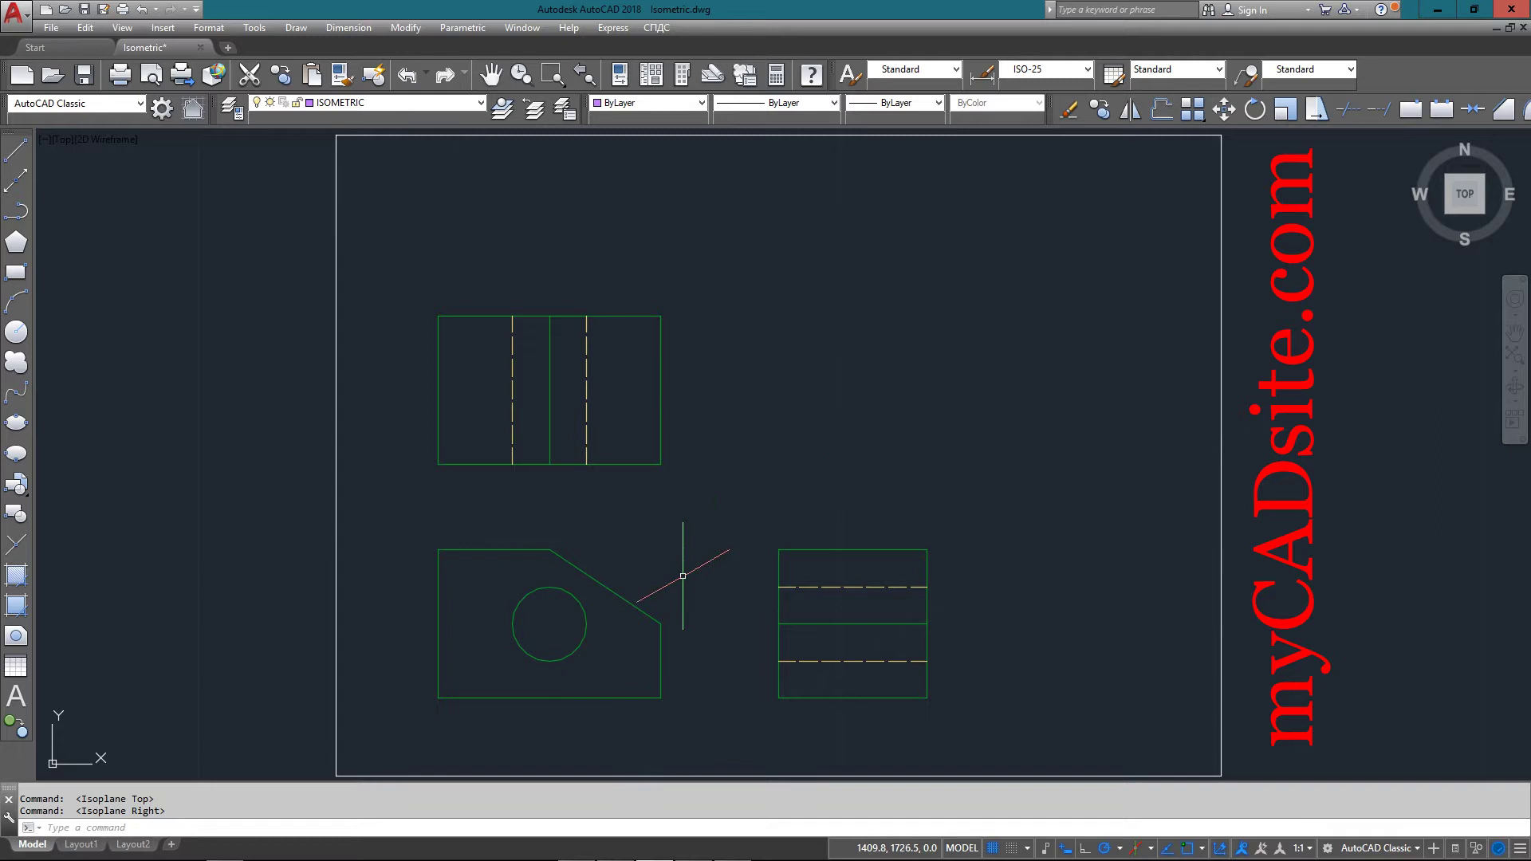
left_click(680, 686)
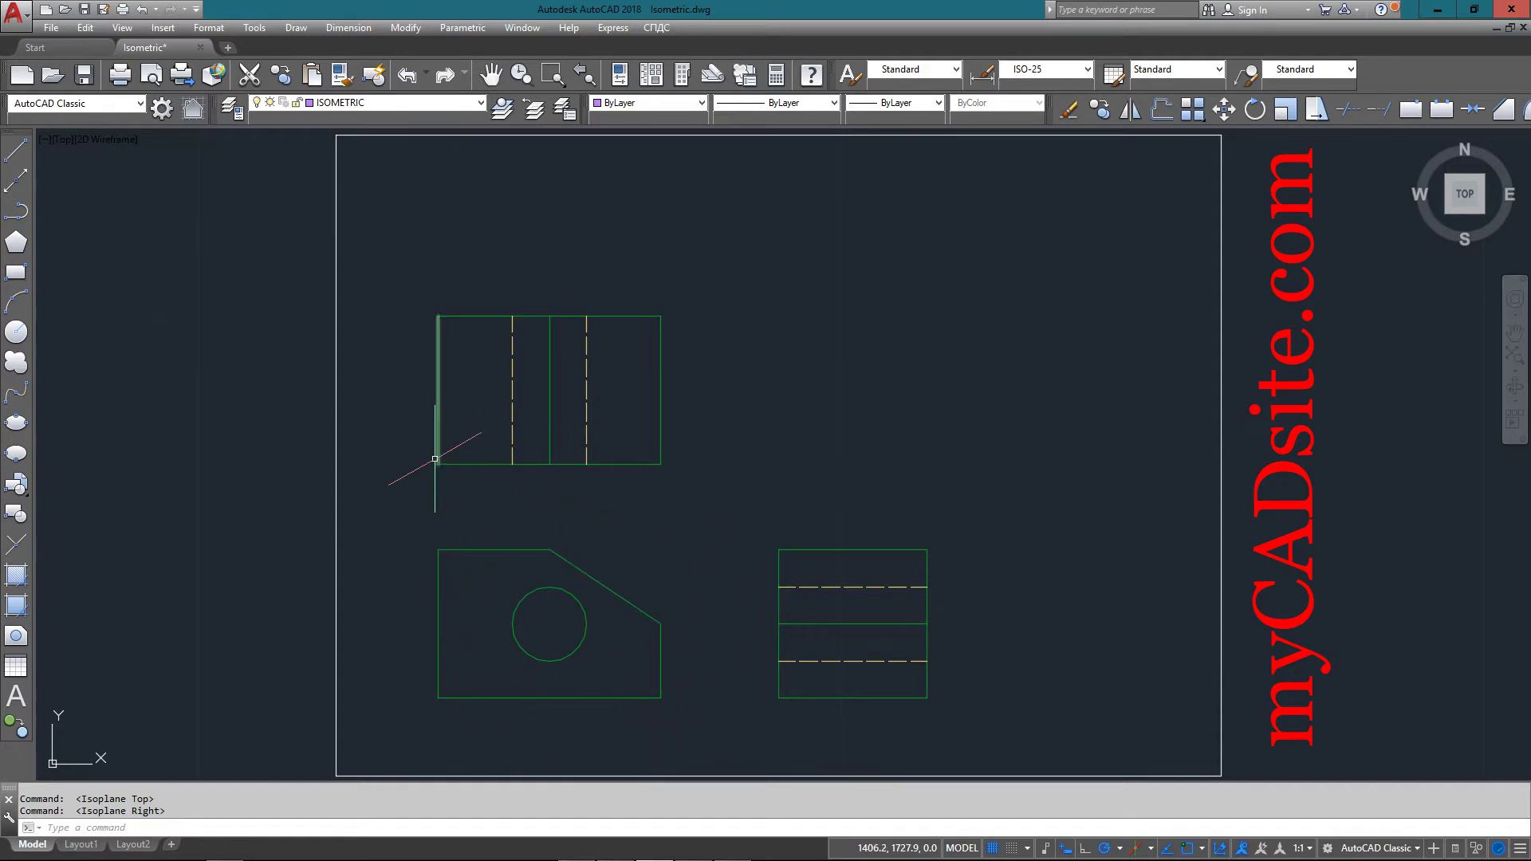
left_click(450, 518)
key("Delete")
type("L")
Draw the side profile with edges of 1, 3, 2 and 1.5 units, closing back to the start
key("Return")
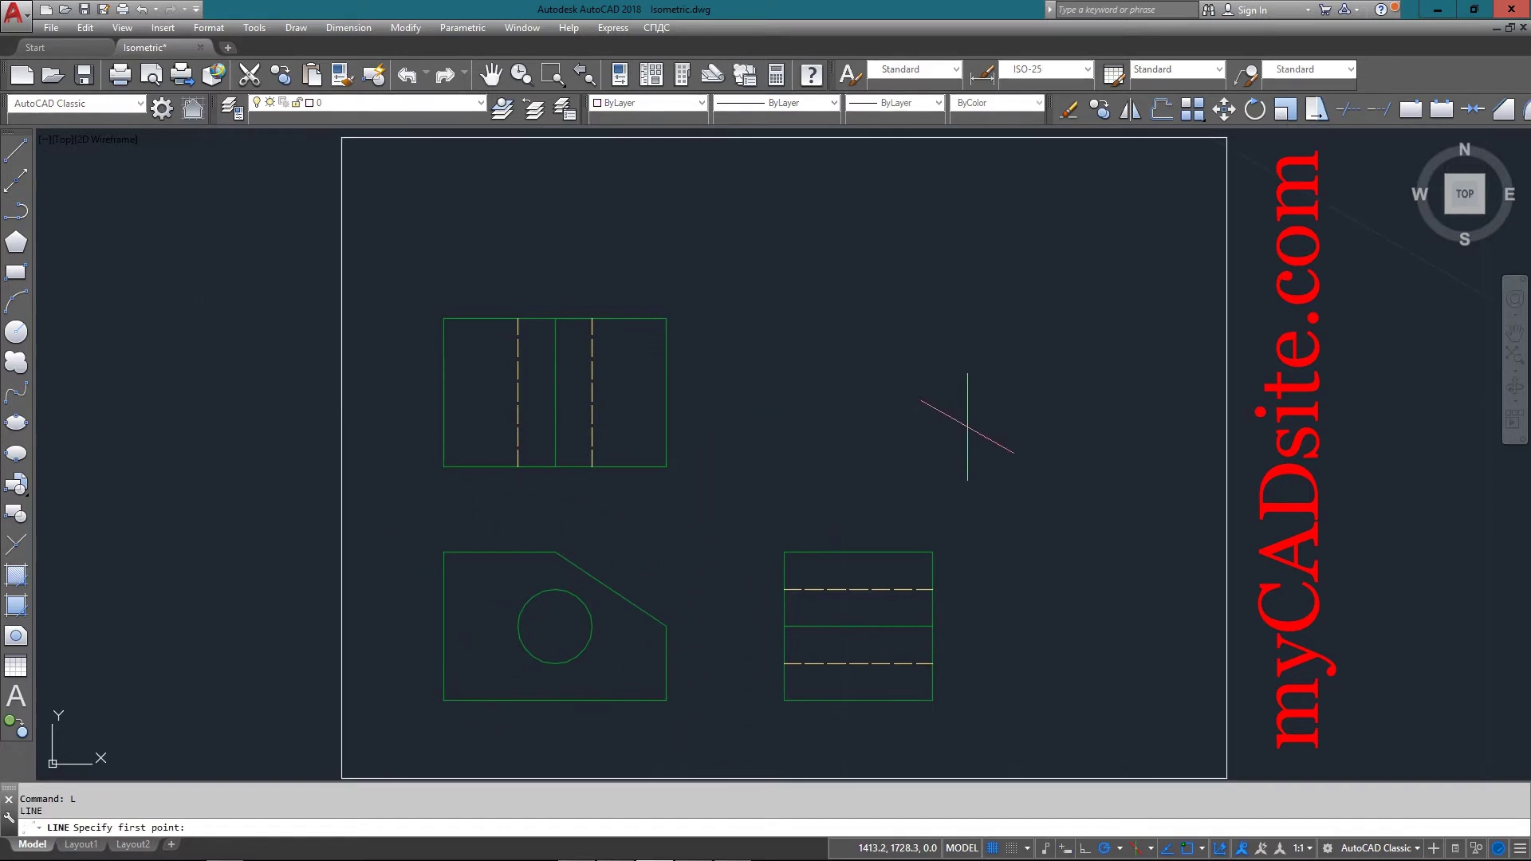
left_click(977, 472)
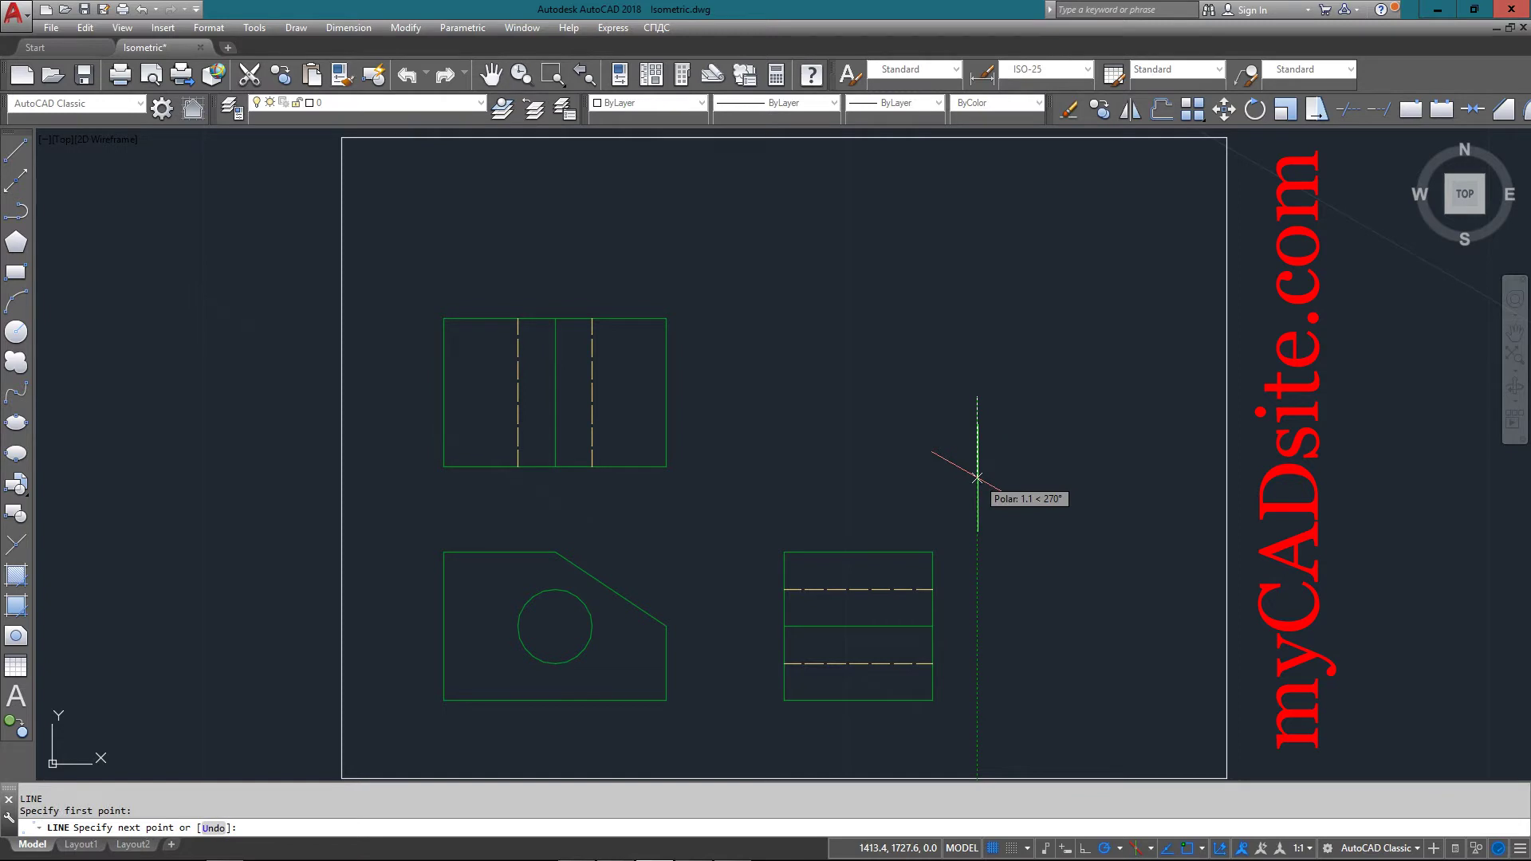
type("1")
key("Return")
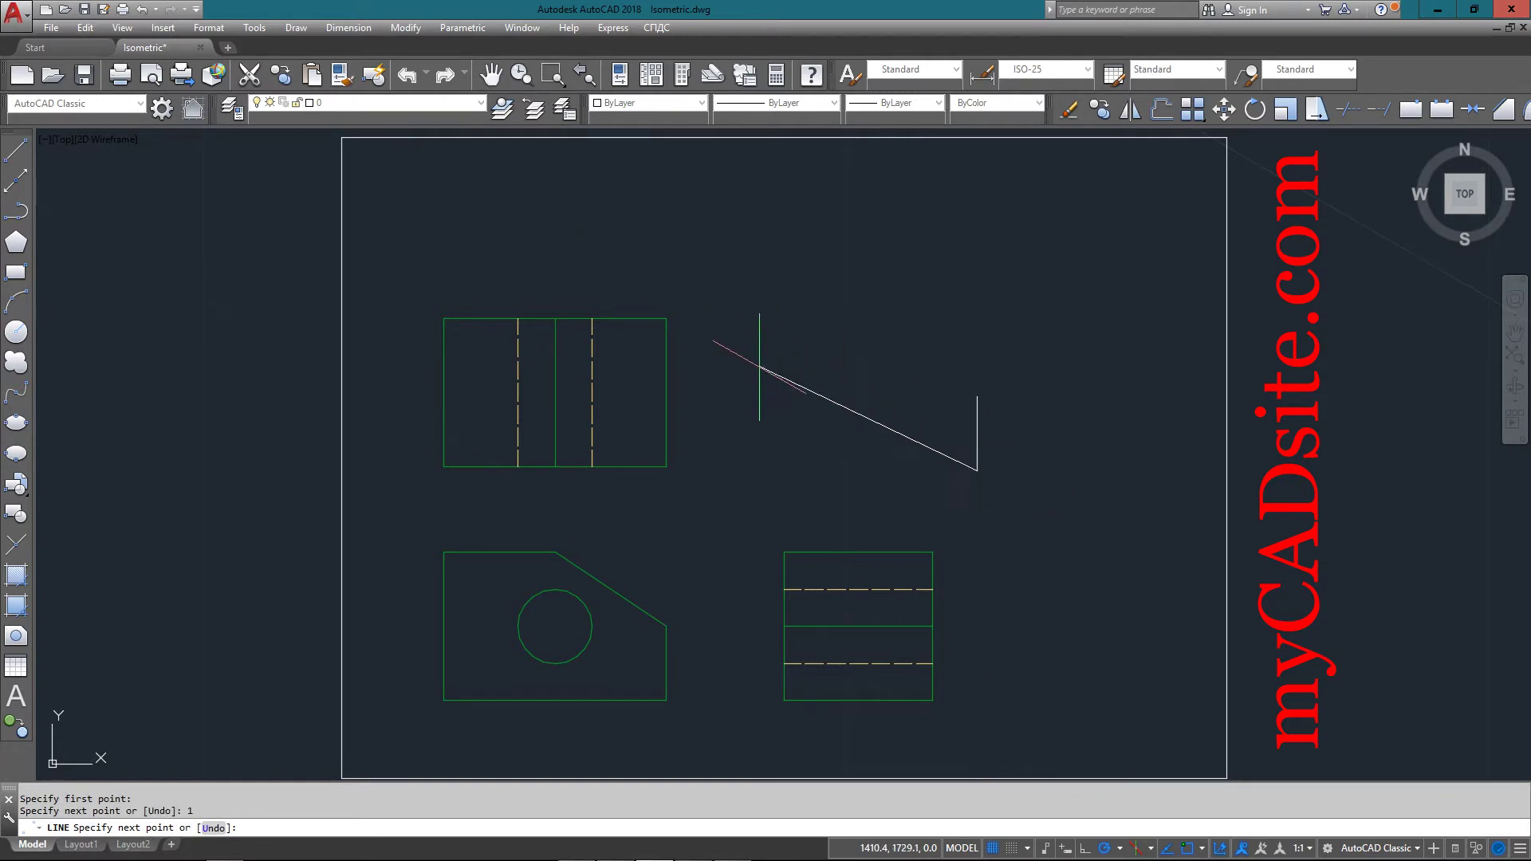
type("3")
key("Return")
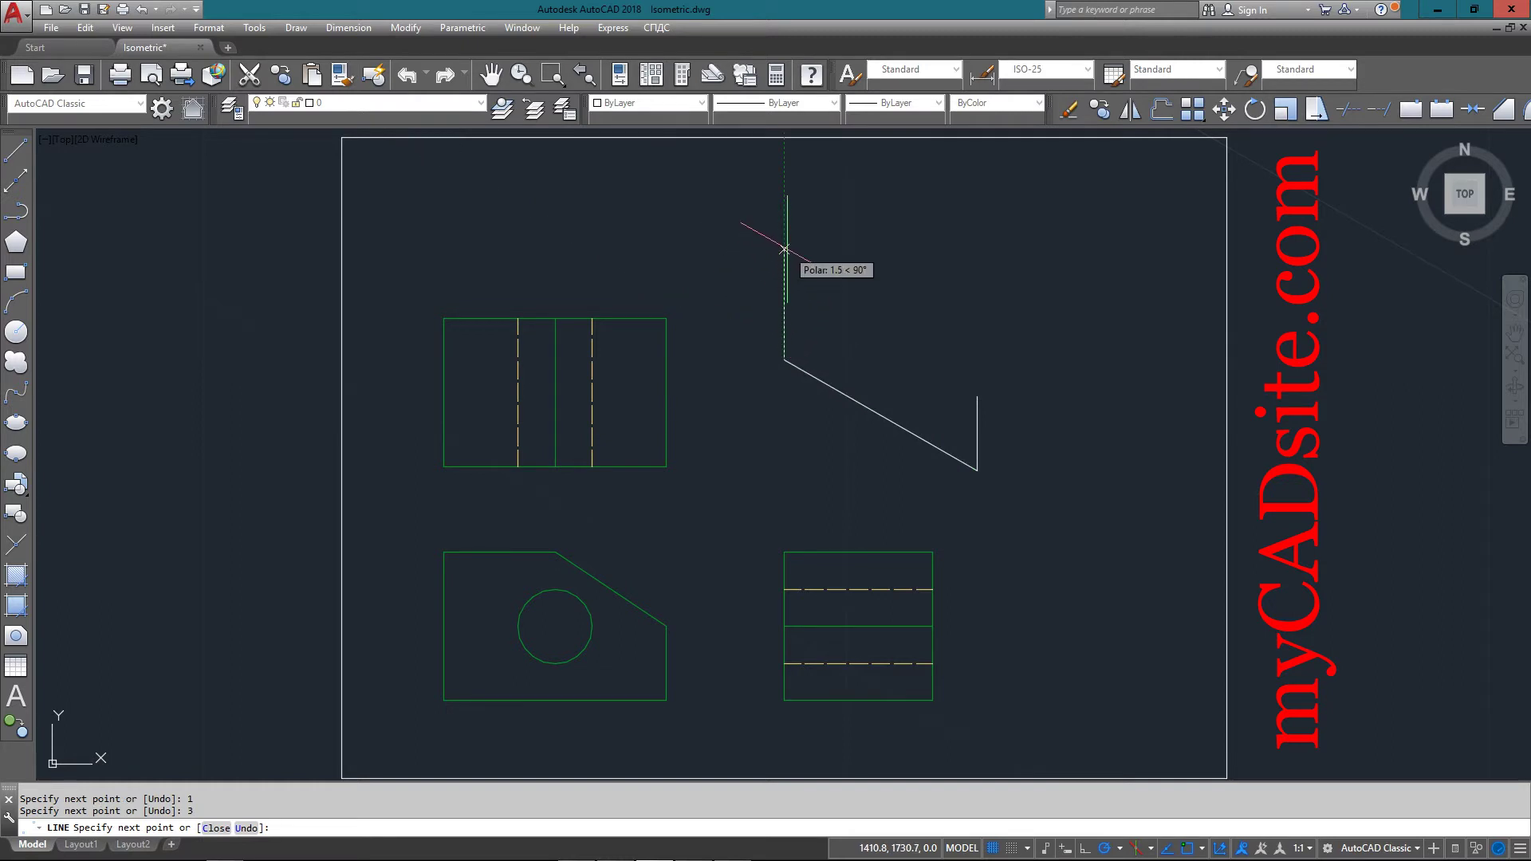
type("2")
key("Return")
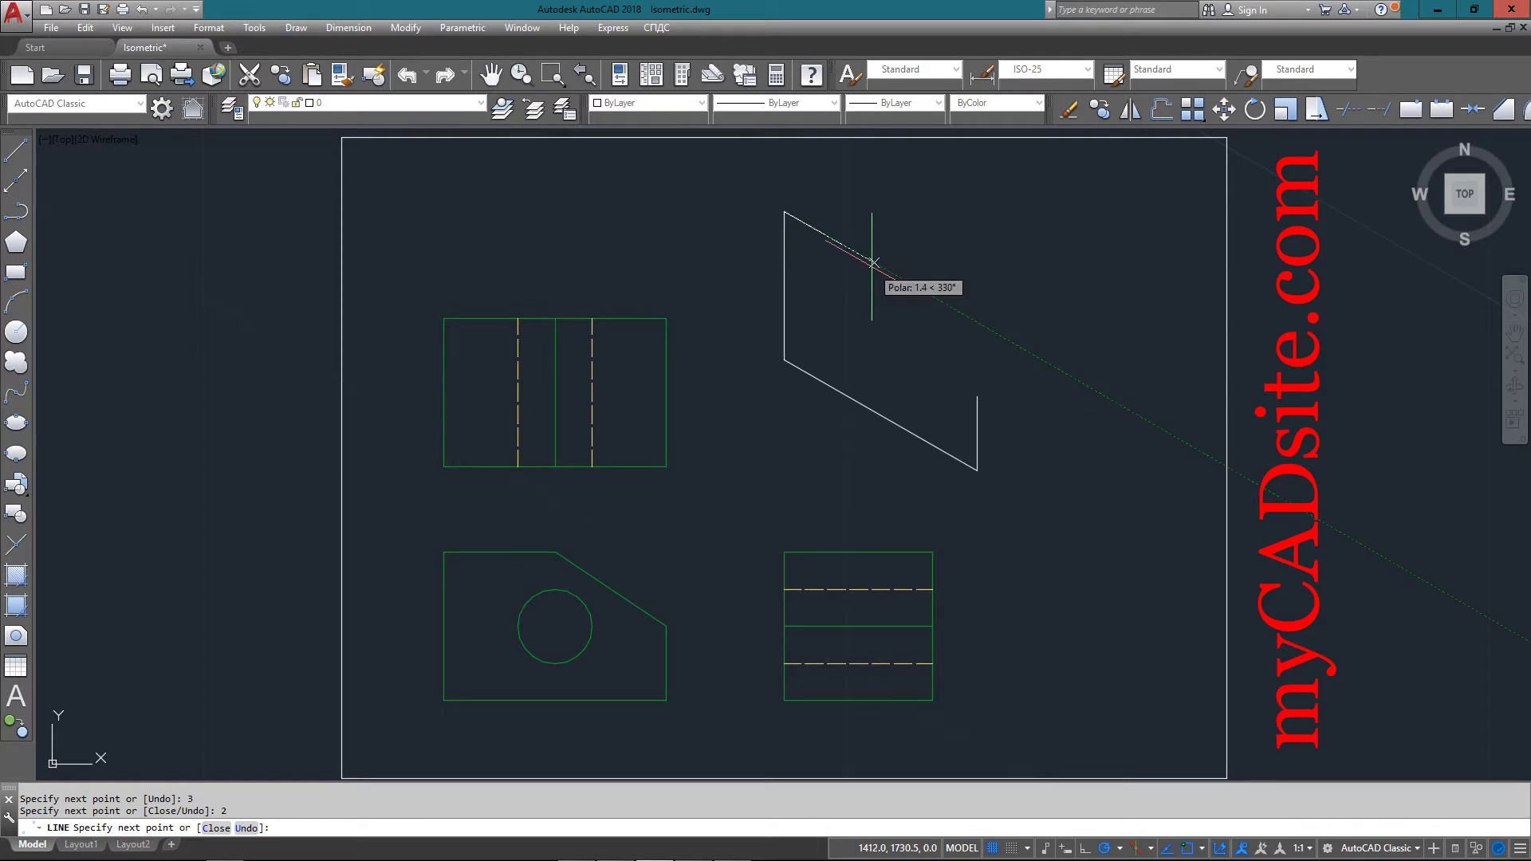
key("Return")
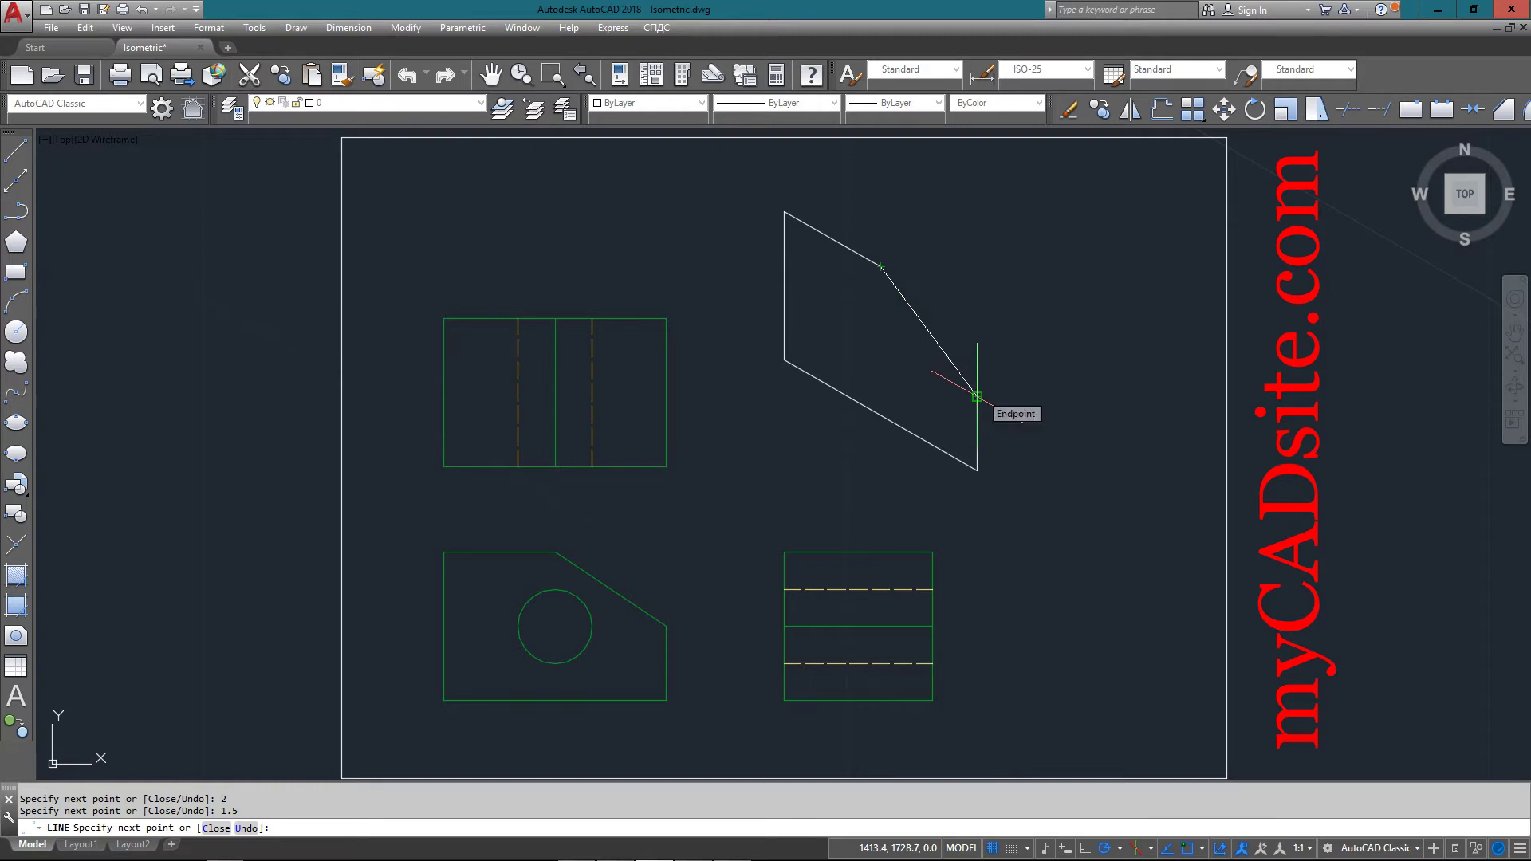
left_click(977, 396)
key("Escape")
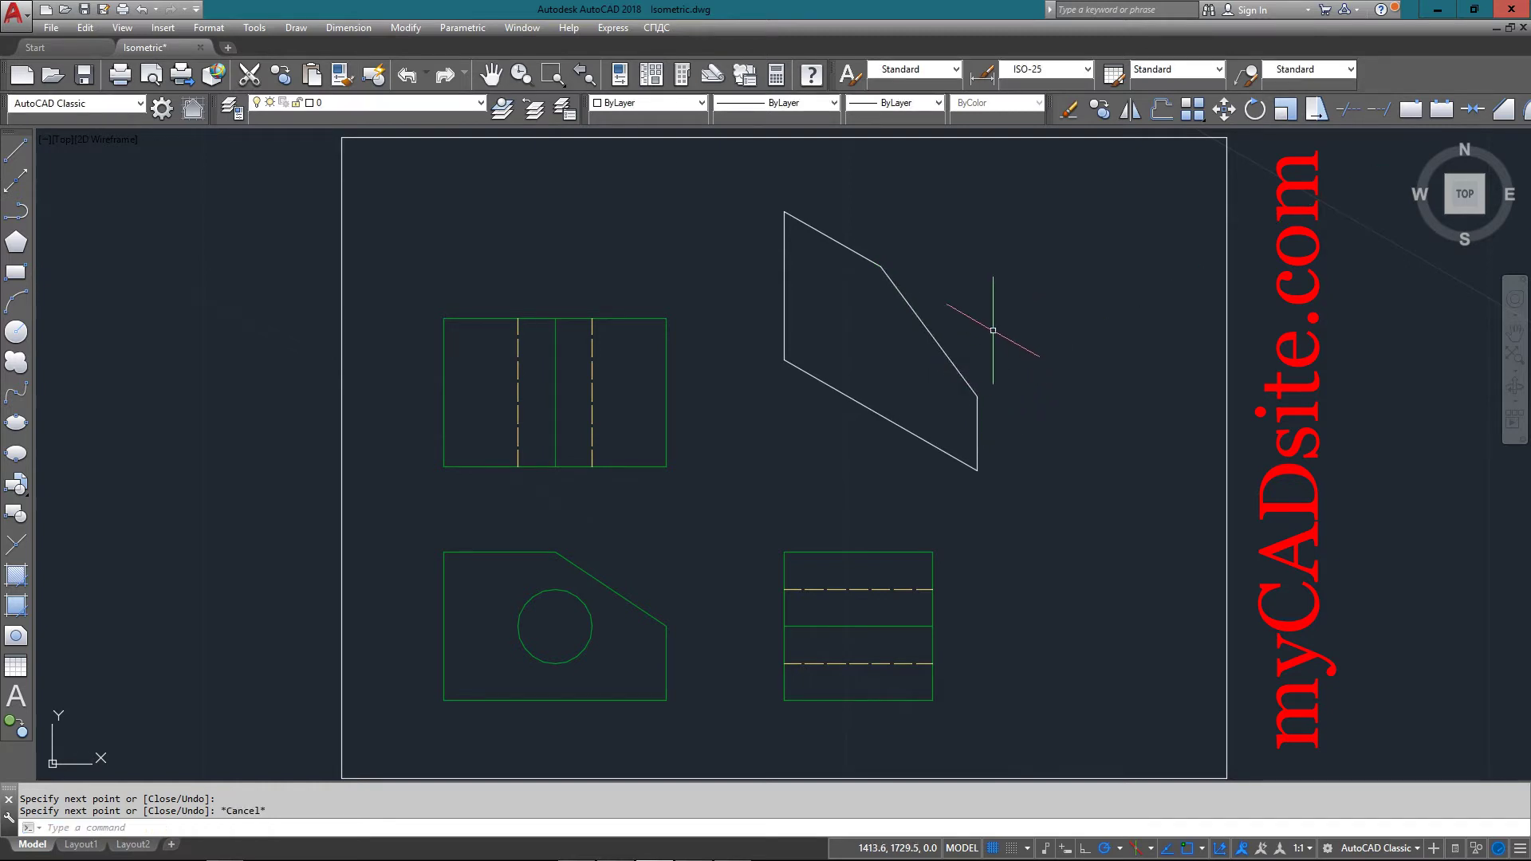
Move the new outline onto the ISOMETRIC layer and make ISOMETRIC the current layer
left_click(1037, 235)
left_click(762, 469)
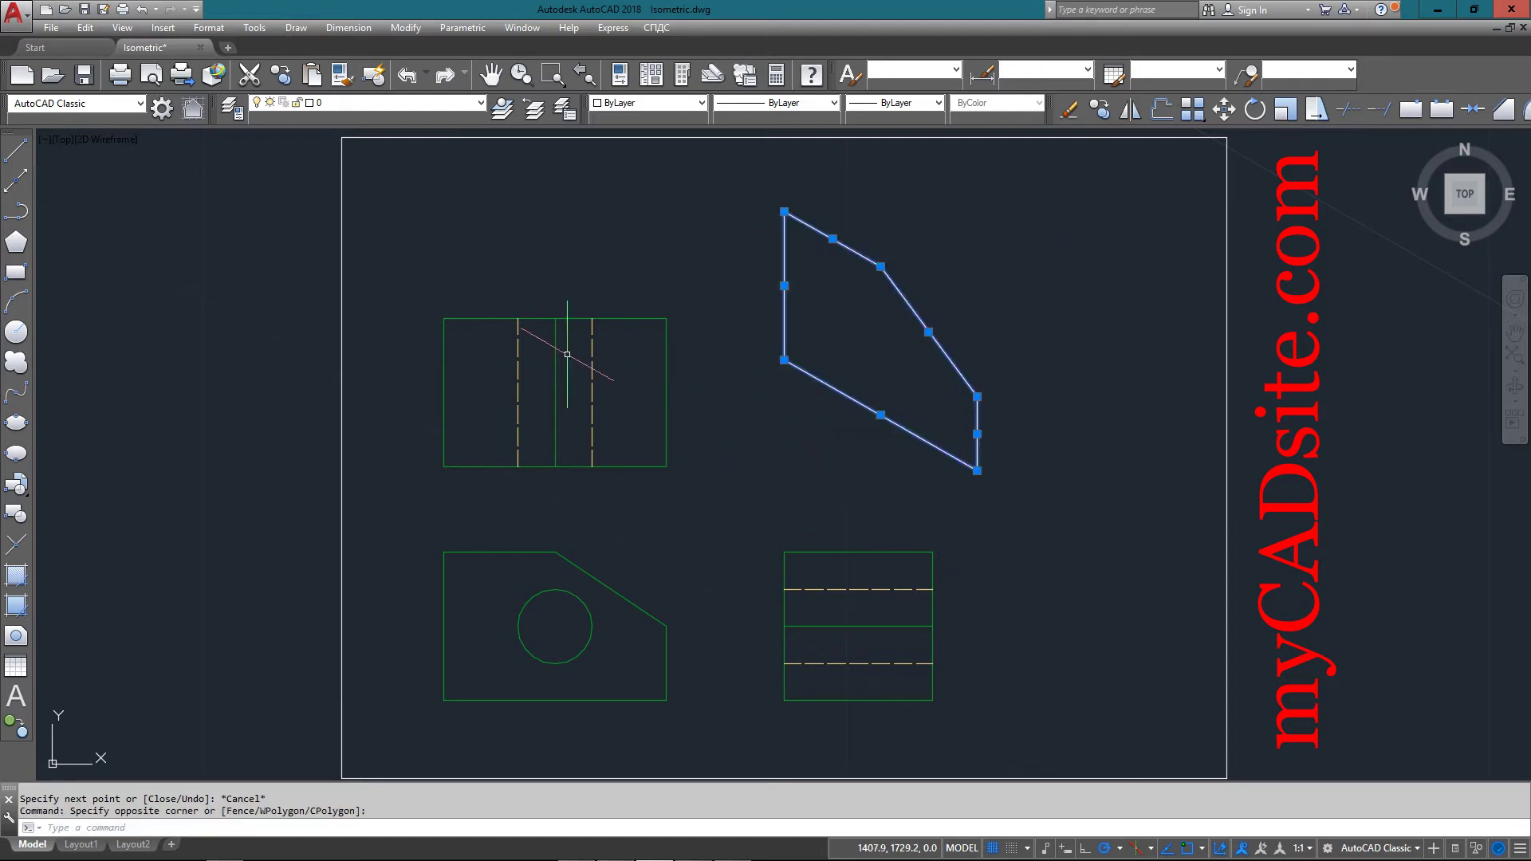
left_click(433, 105)
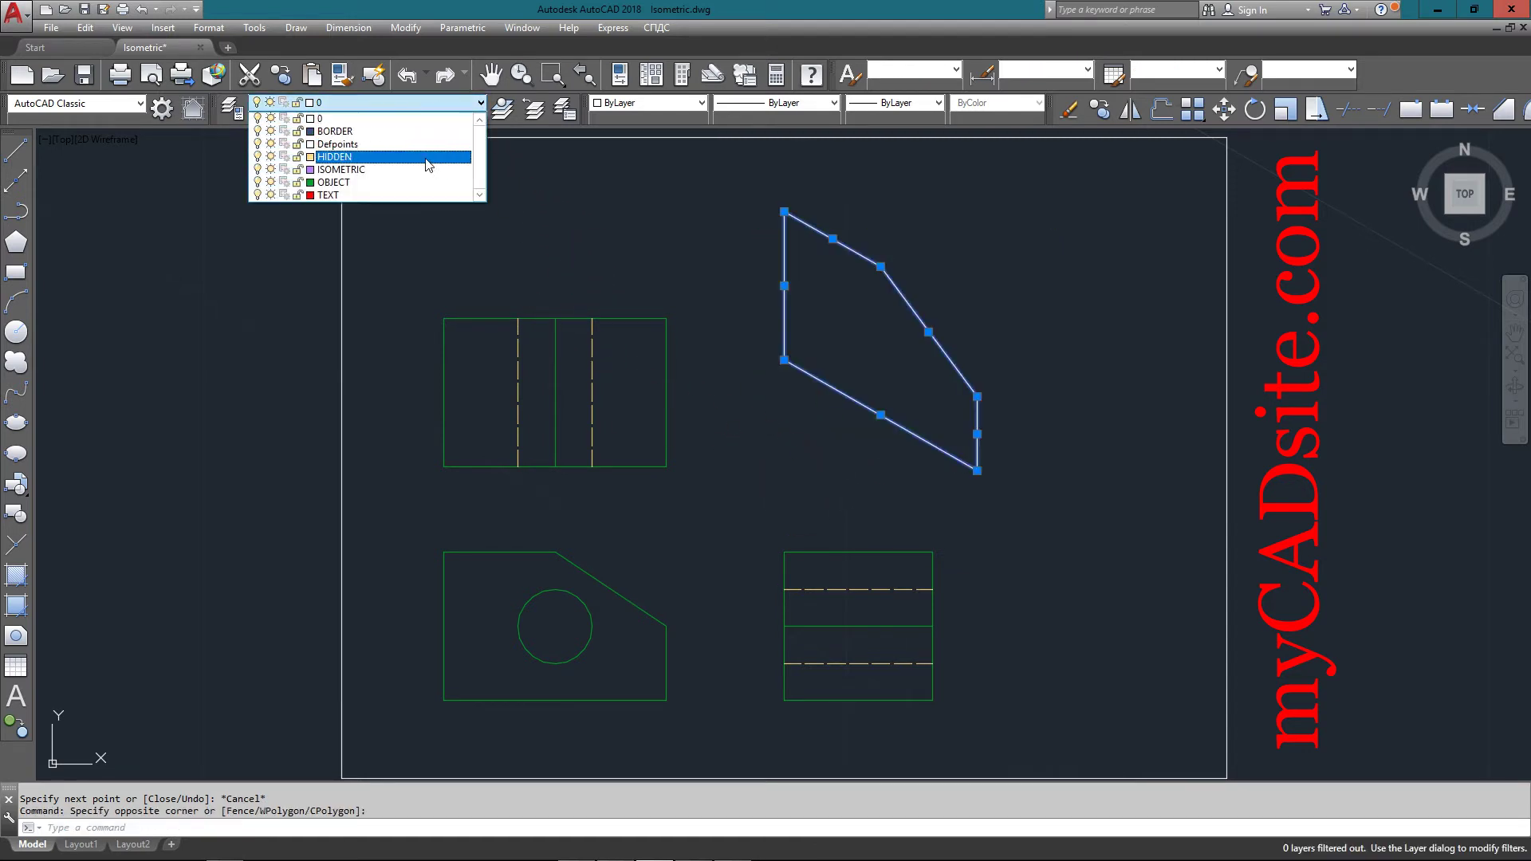
left_click(383, 159)
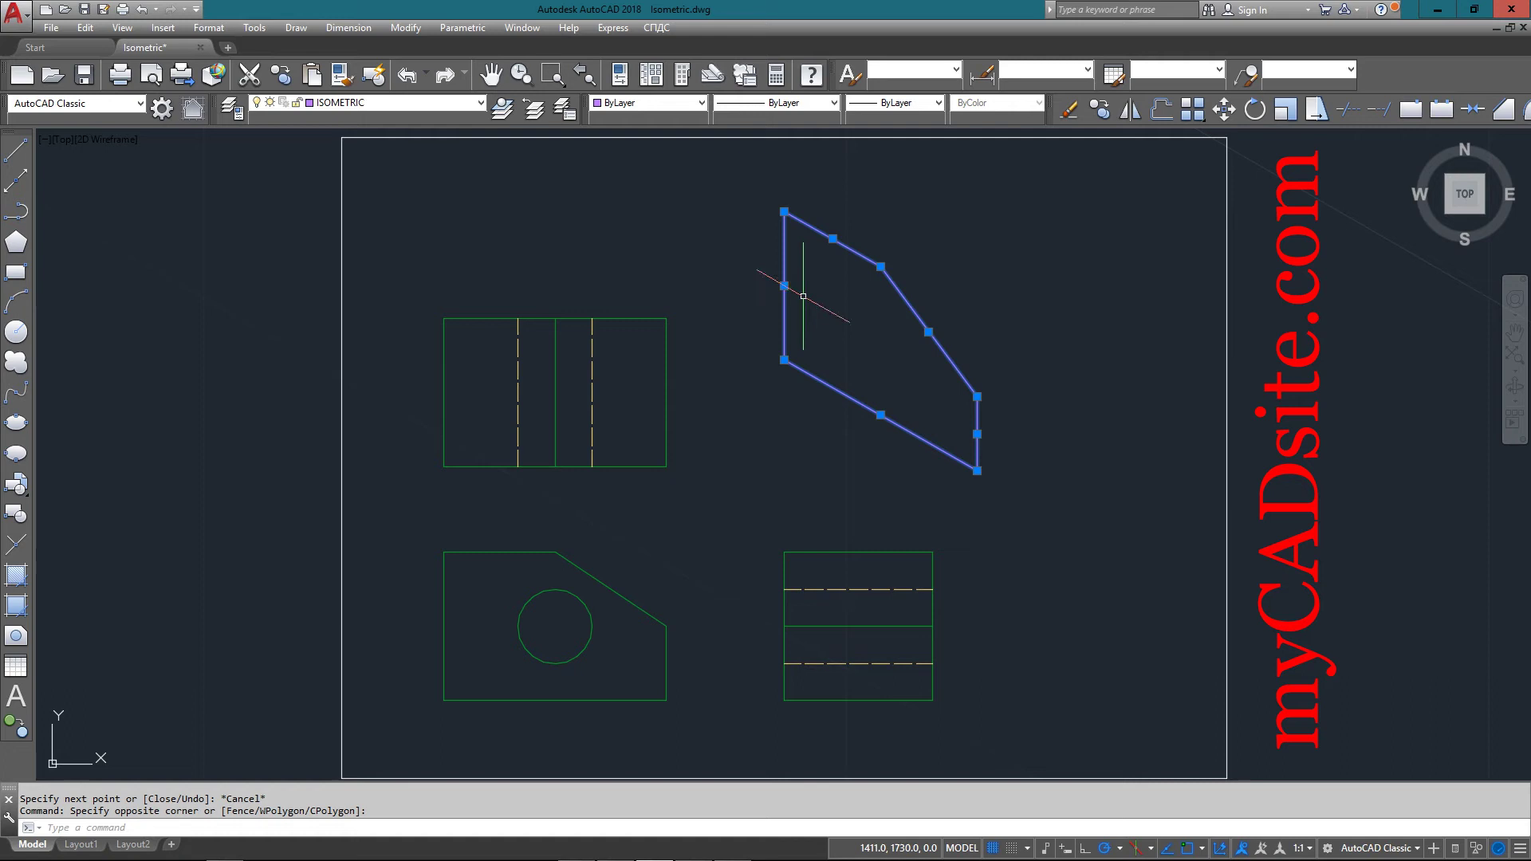
key("Escape")
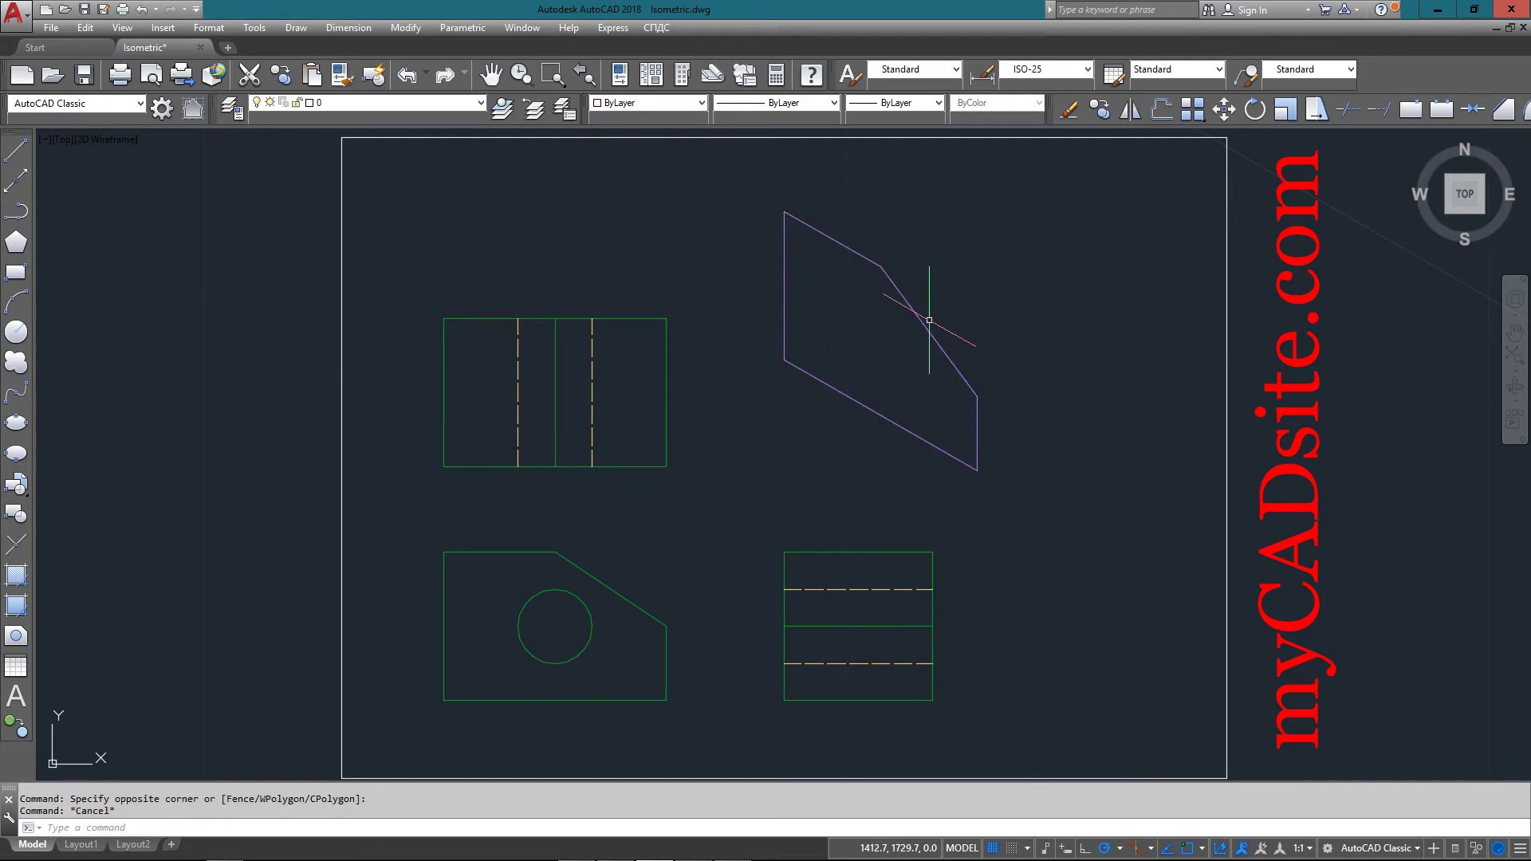
left_click(533, 108)
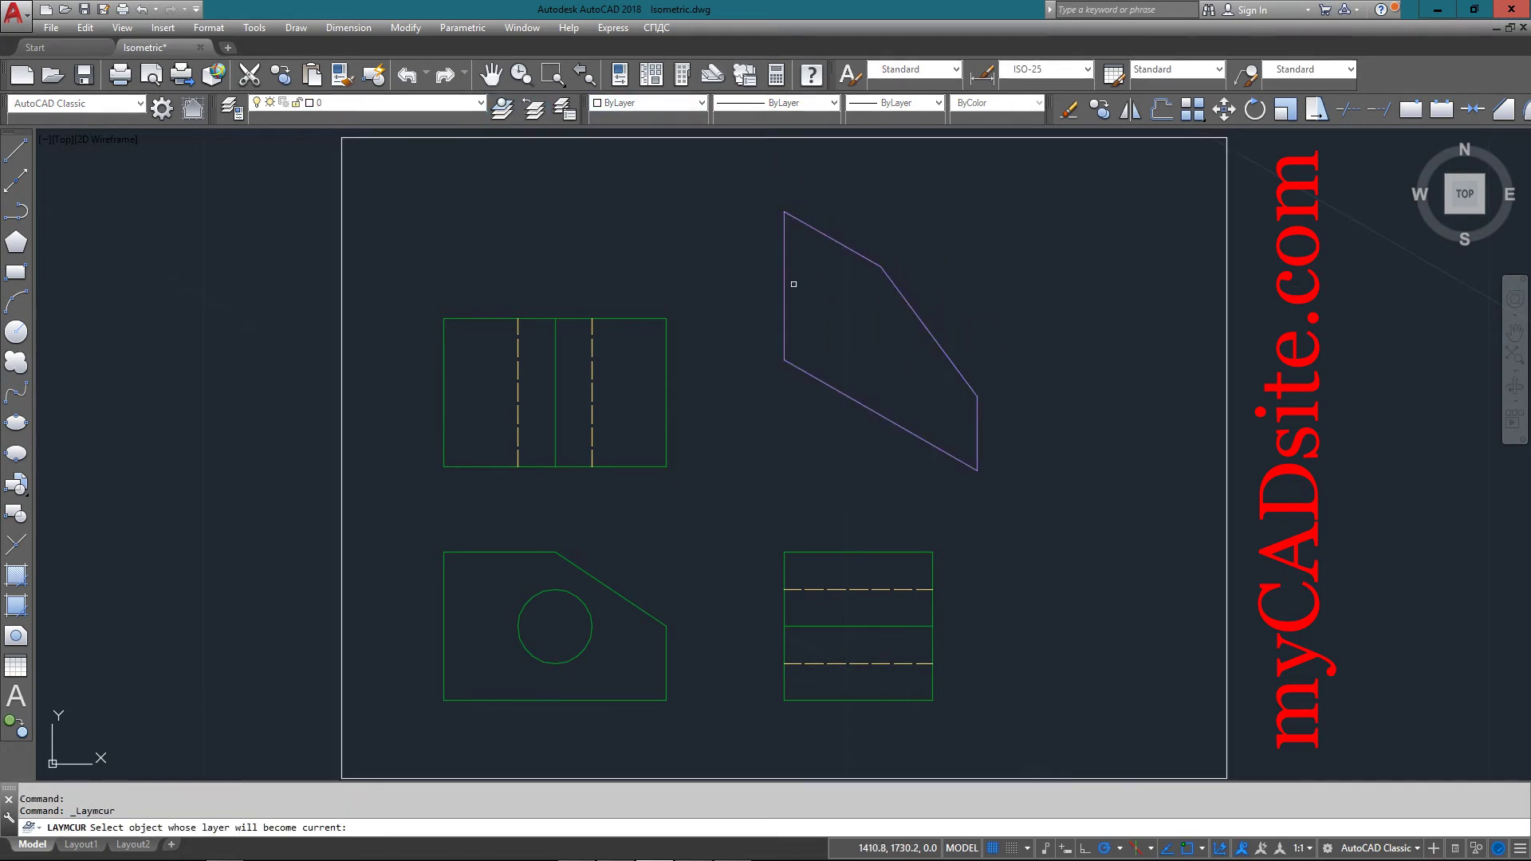
left_click(852, 250)
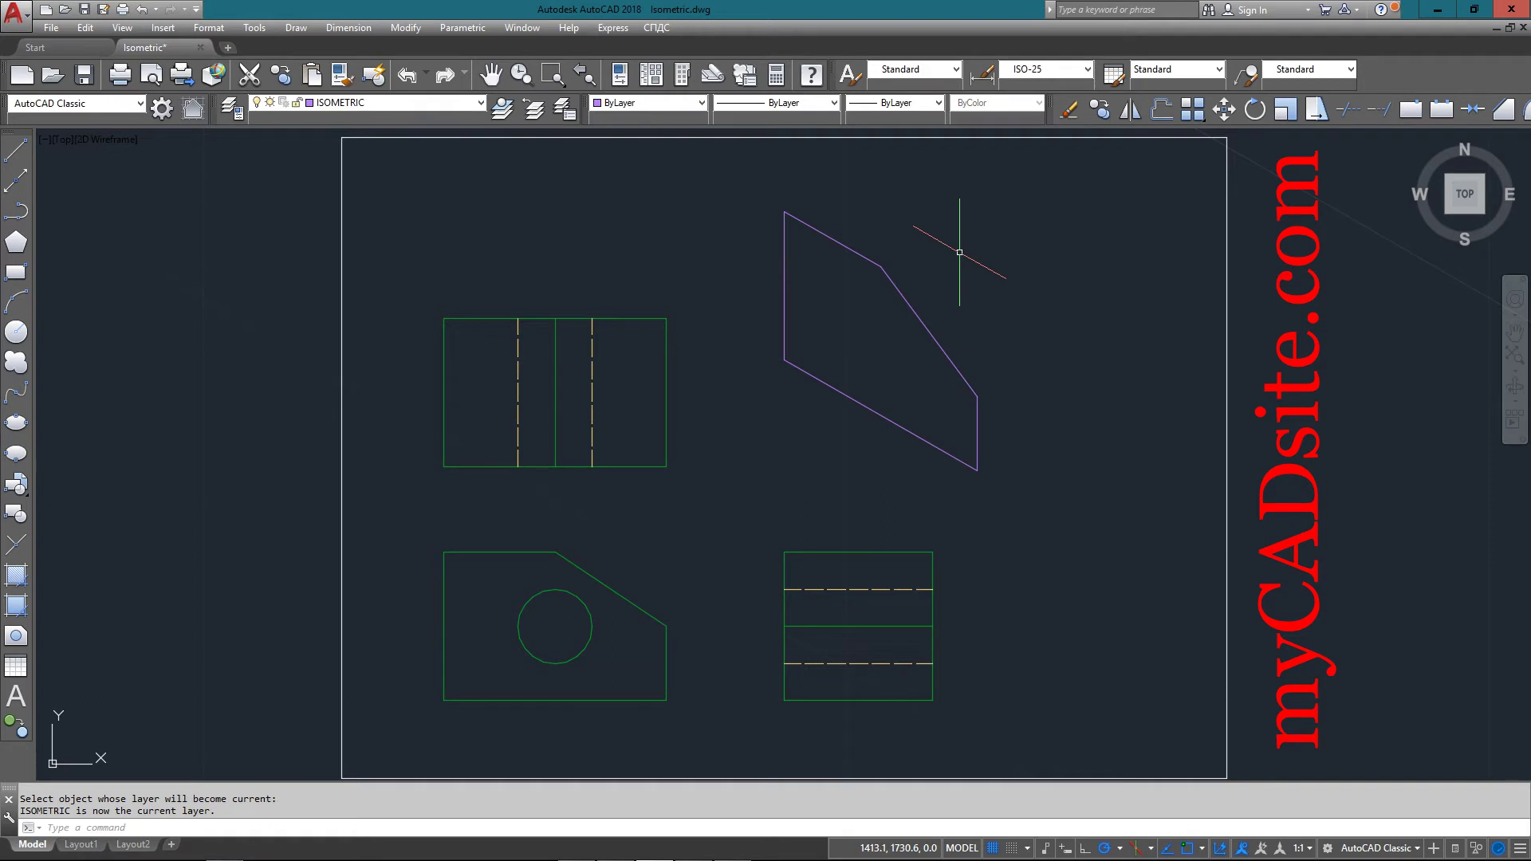
On the top isoplane, draw a 2-unit receding edge from the outline's top corner
key("F5")
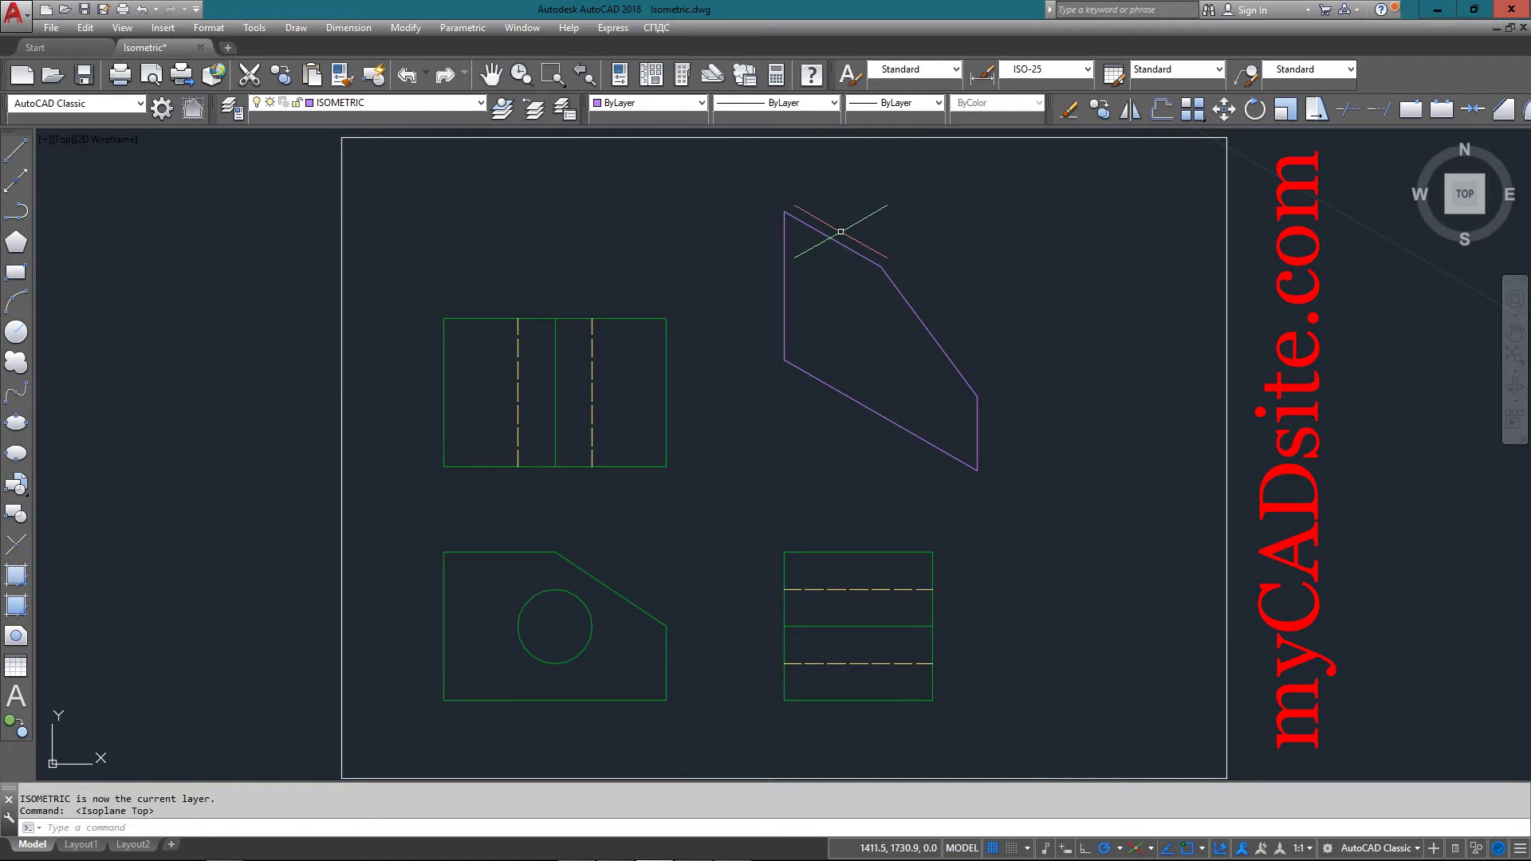
type("l")
key("Return")
left_click(784, 212)
middle_click_drag(843, 176, 766, 248)
type("2")
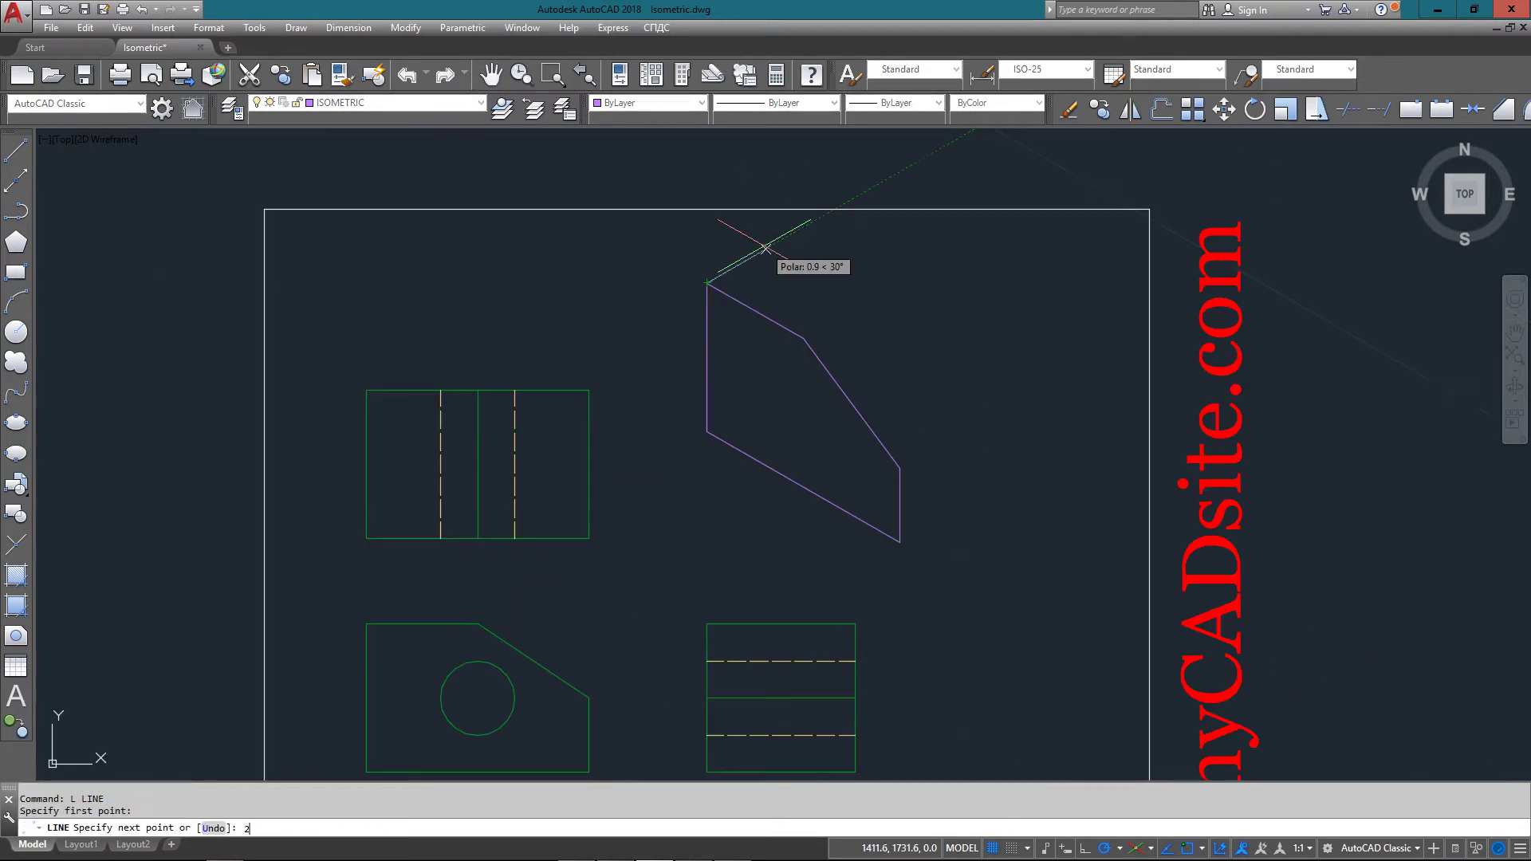
key("Return")
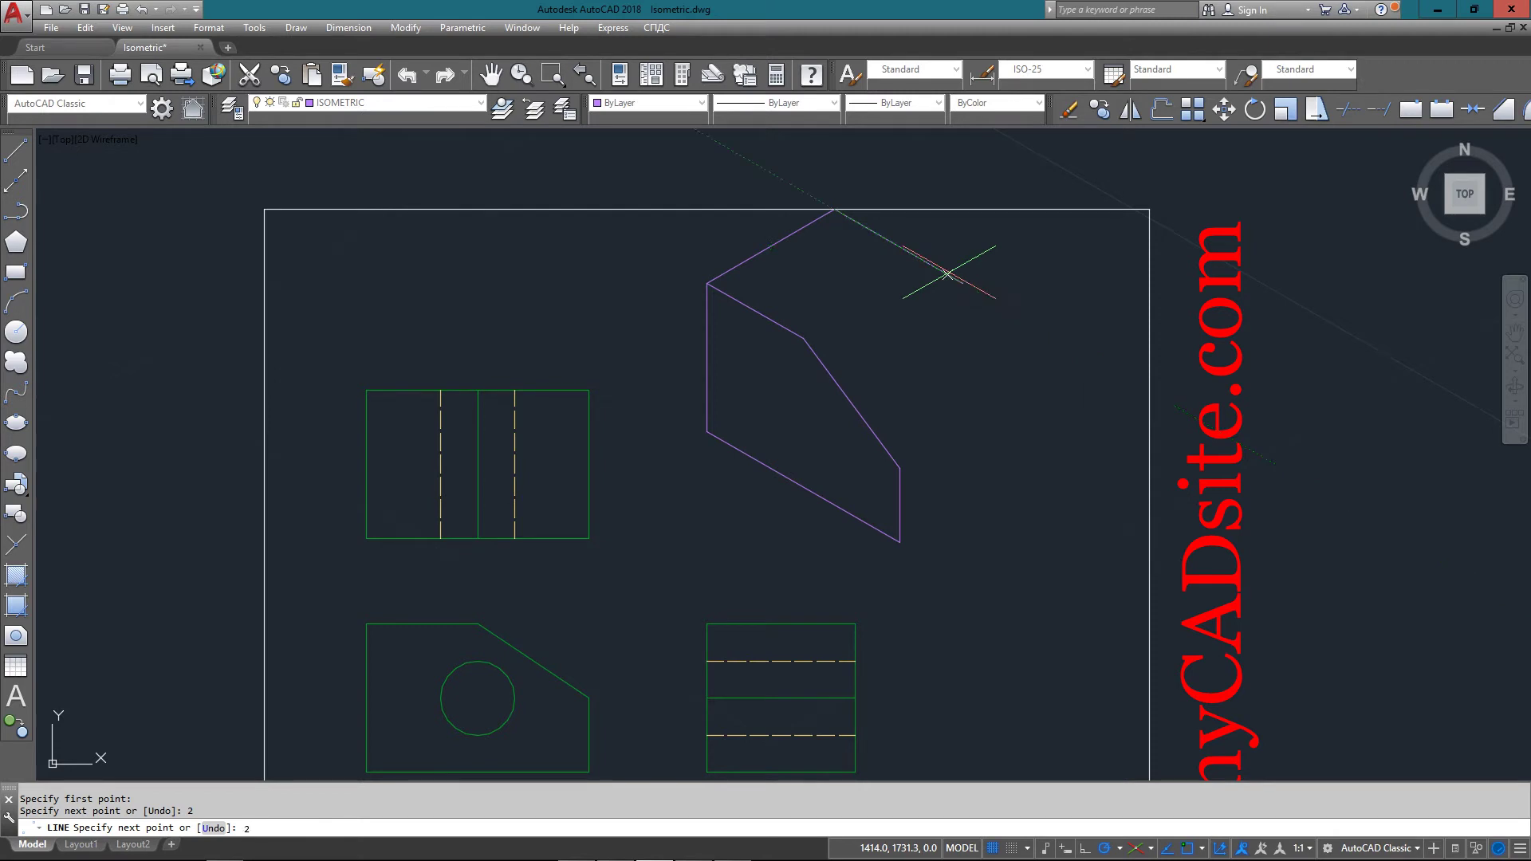
Replace the too-long back edge with a 1.5-unit edge and close the top face to the angled face
key("Return")
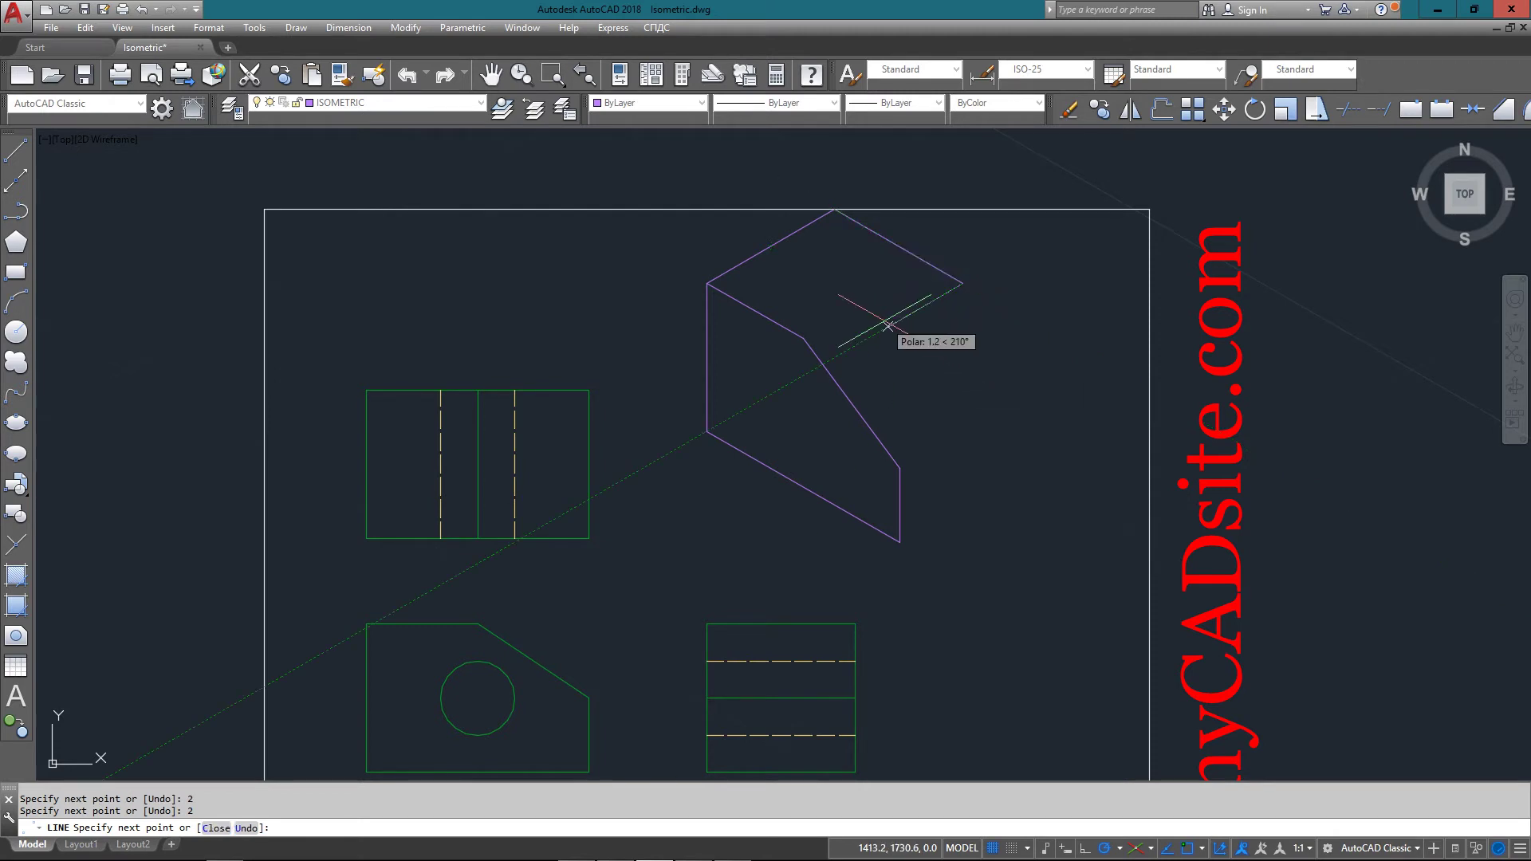
key("ctrl+z")
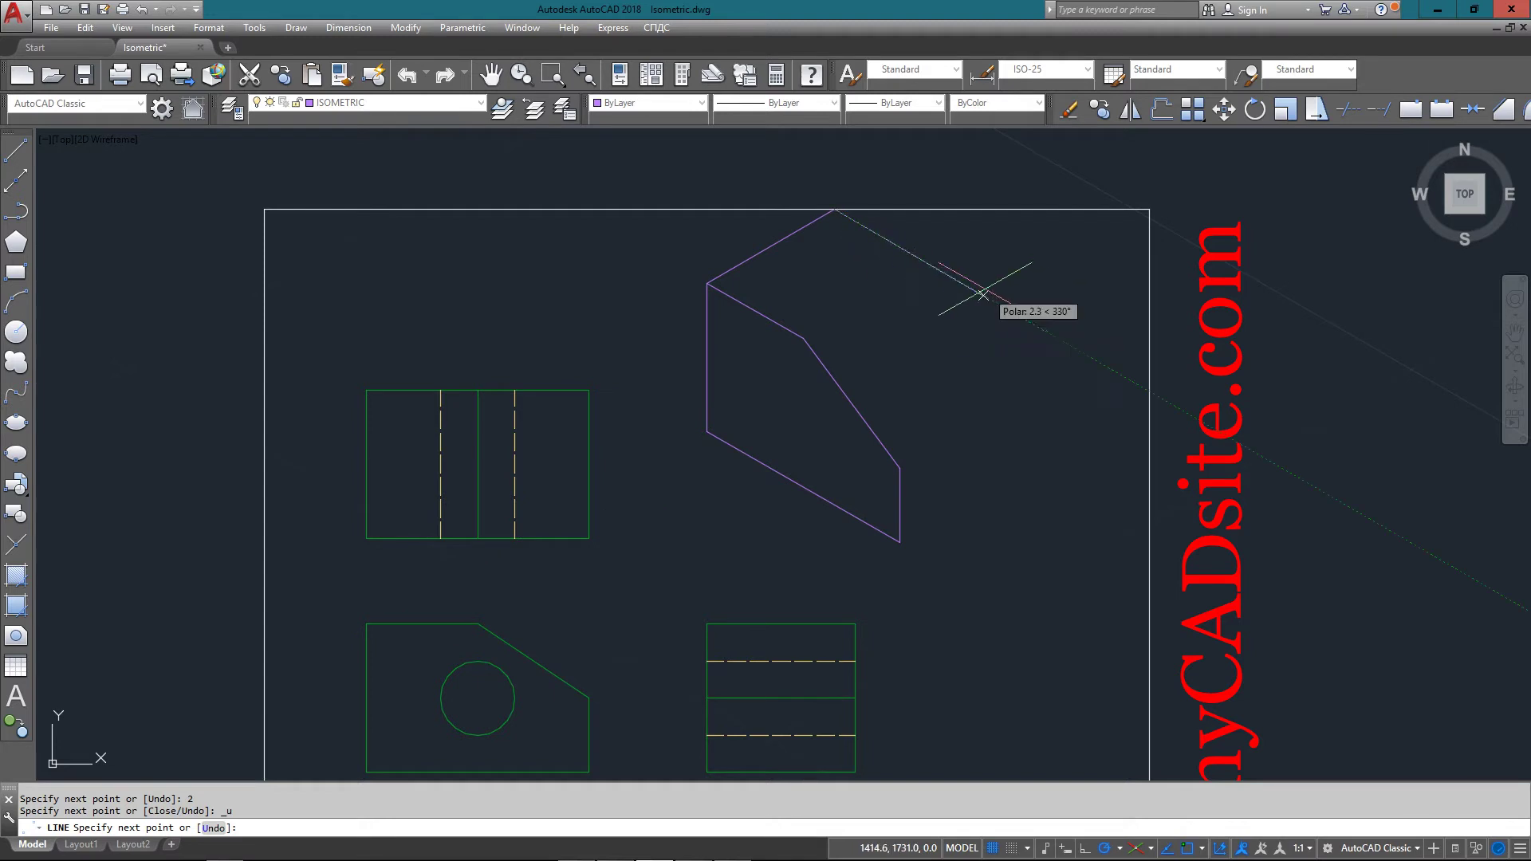
type("1.5")
key("Return")
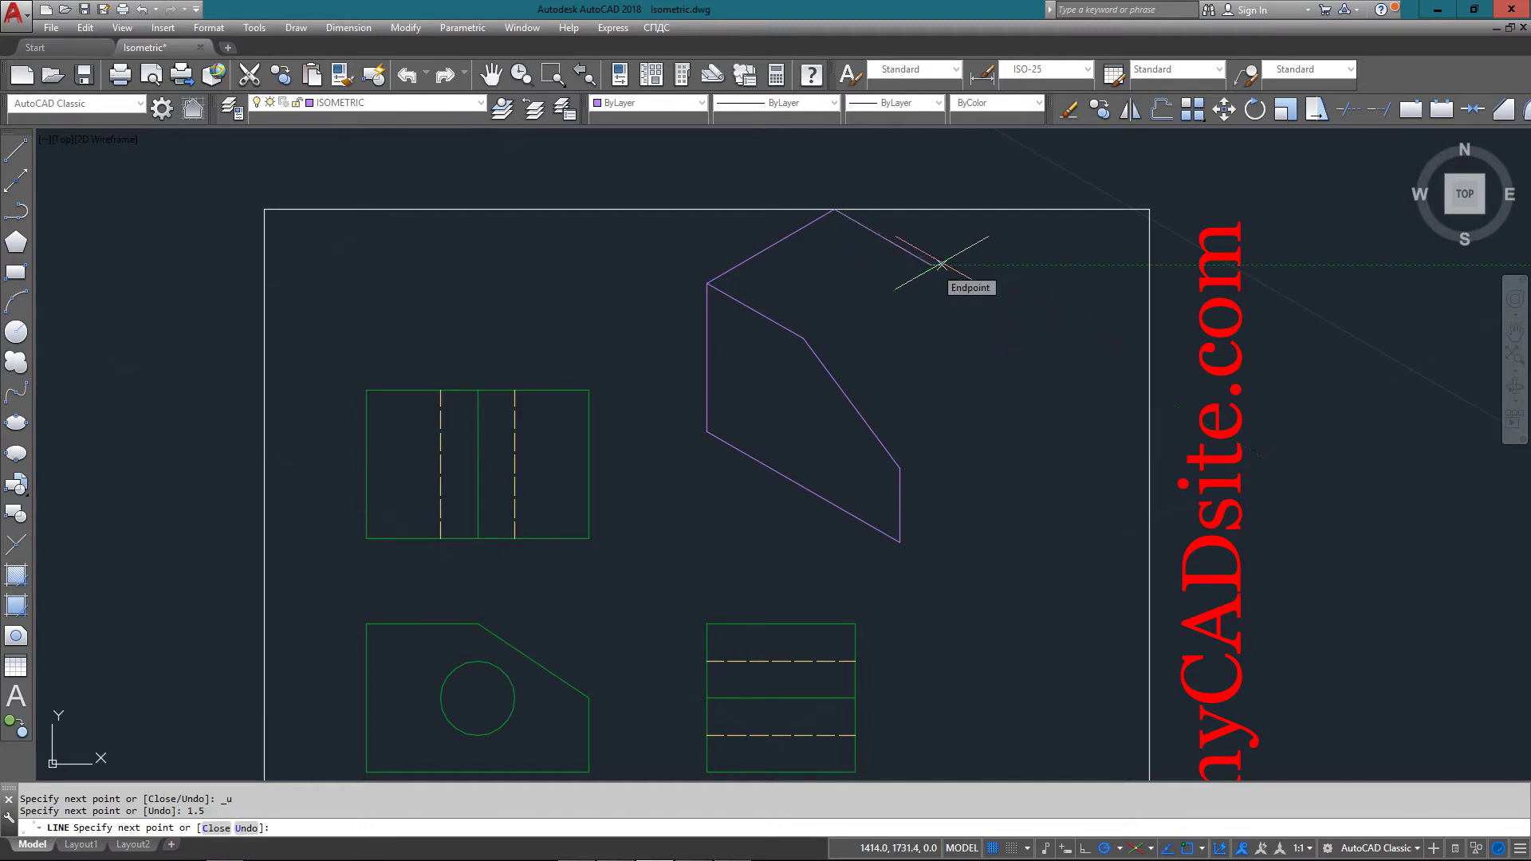
left_click(804, 339)
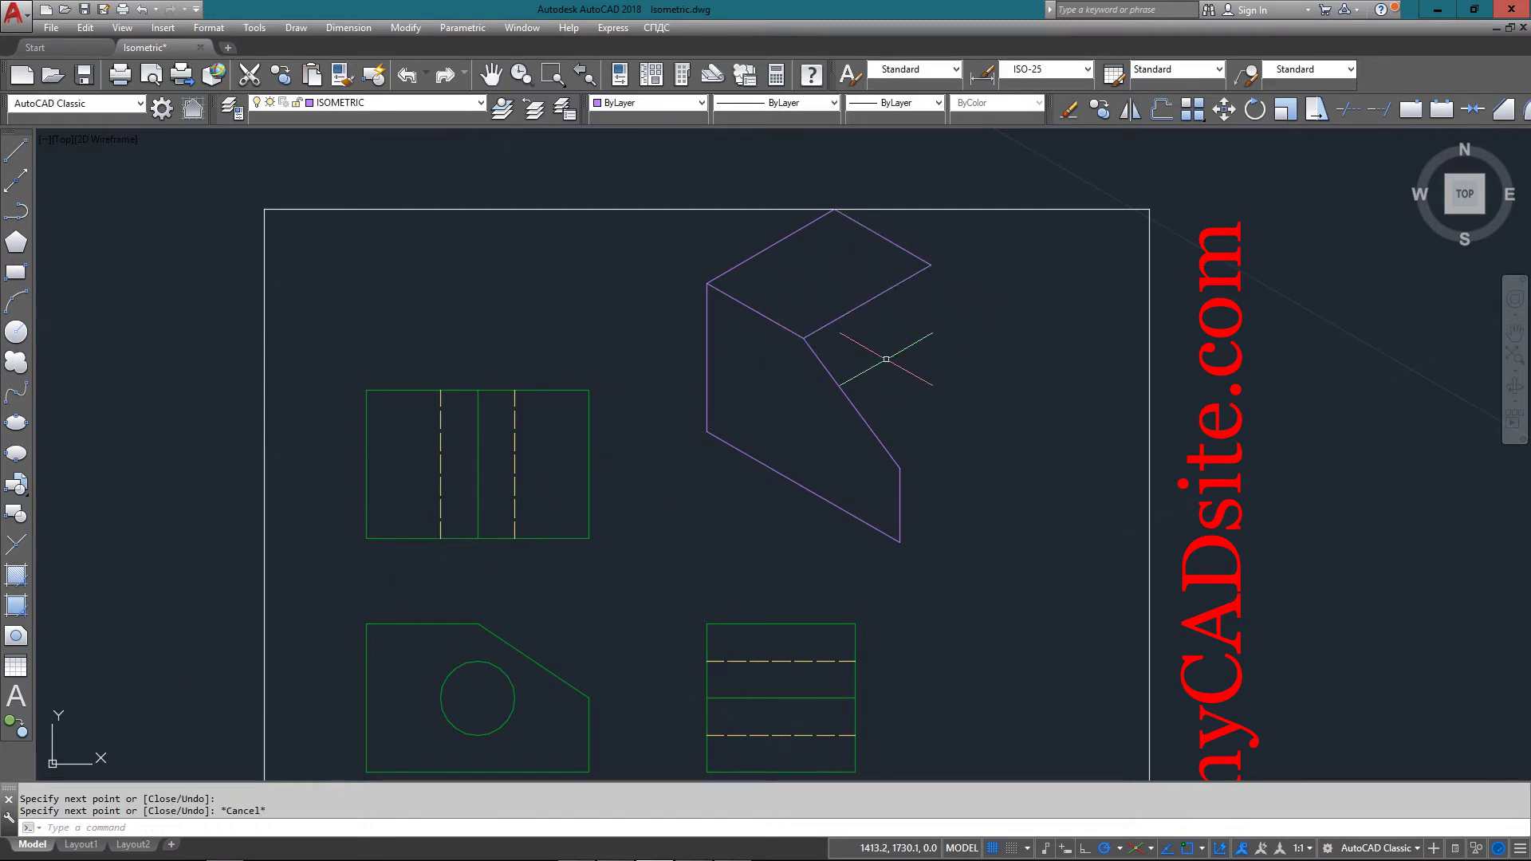
key("Escape")
type("m")
key("Return")
Move the whole isometric figure down and to the left
left_click_drag(624, 156, 989, 594)
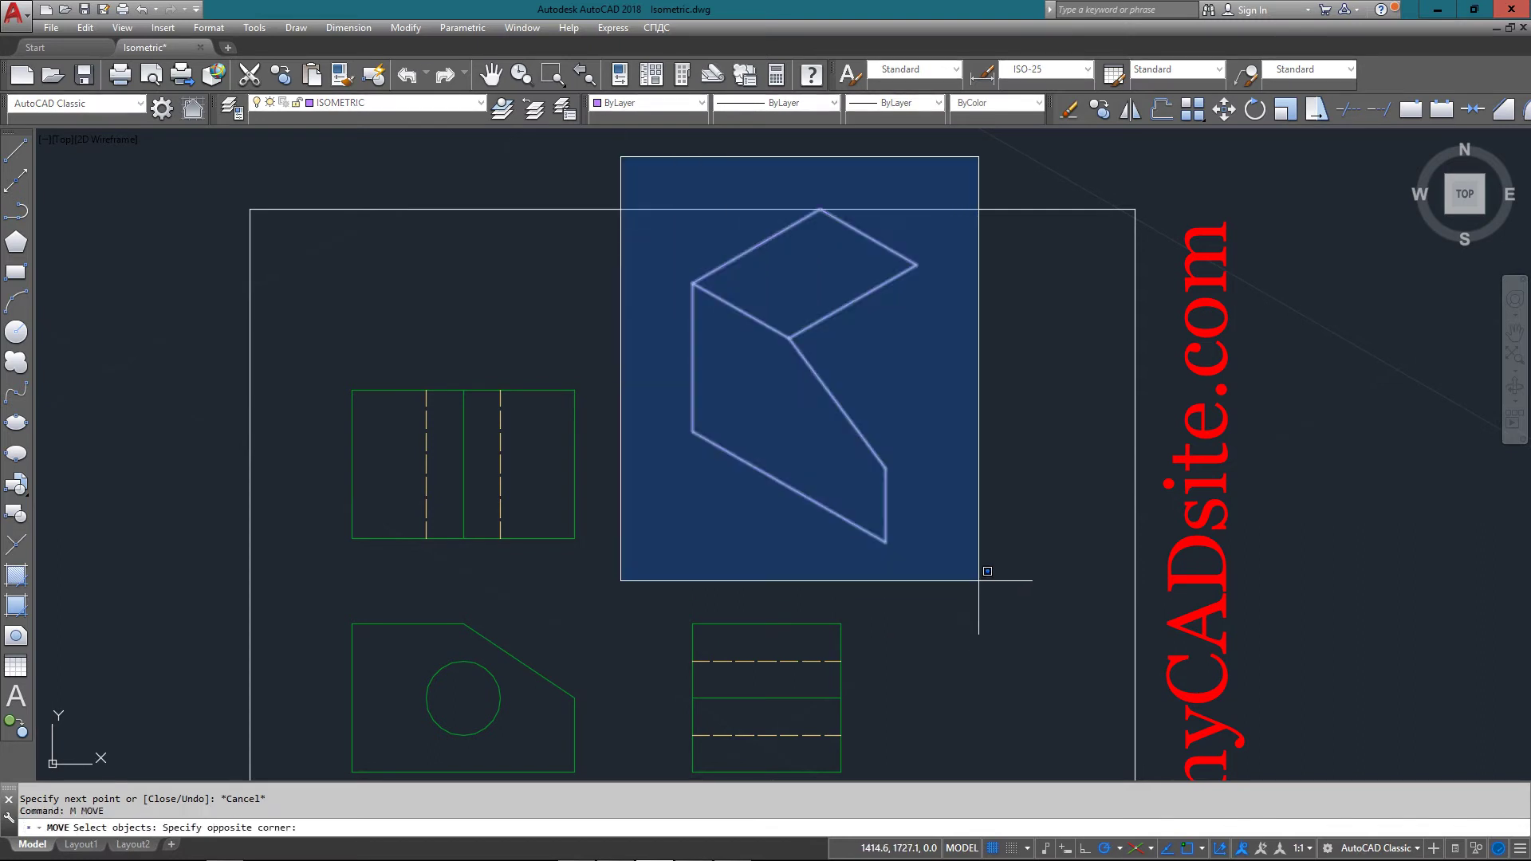
key("Return")
left_click(885, 542)
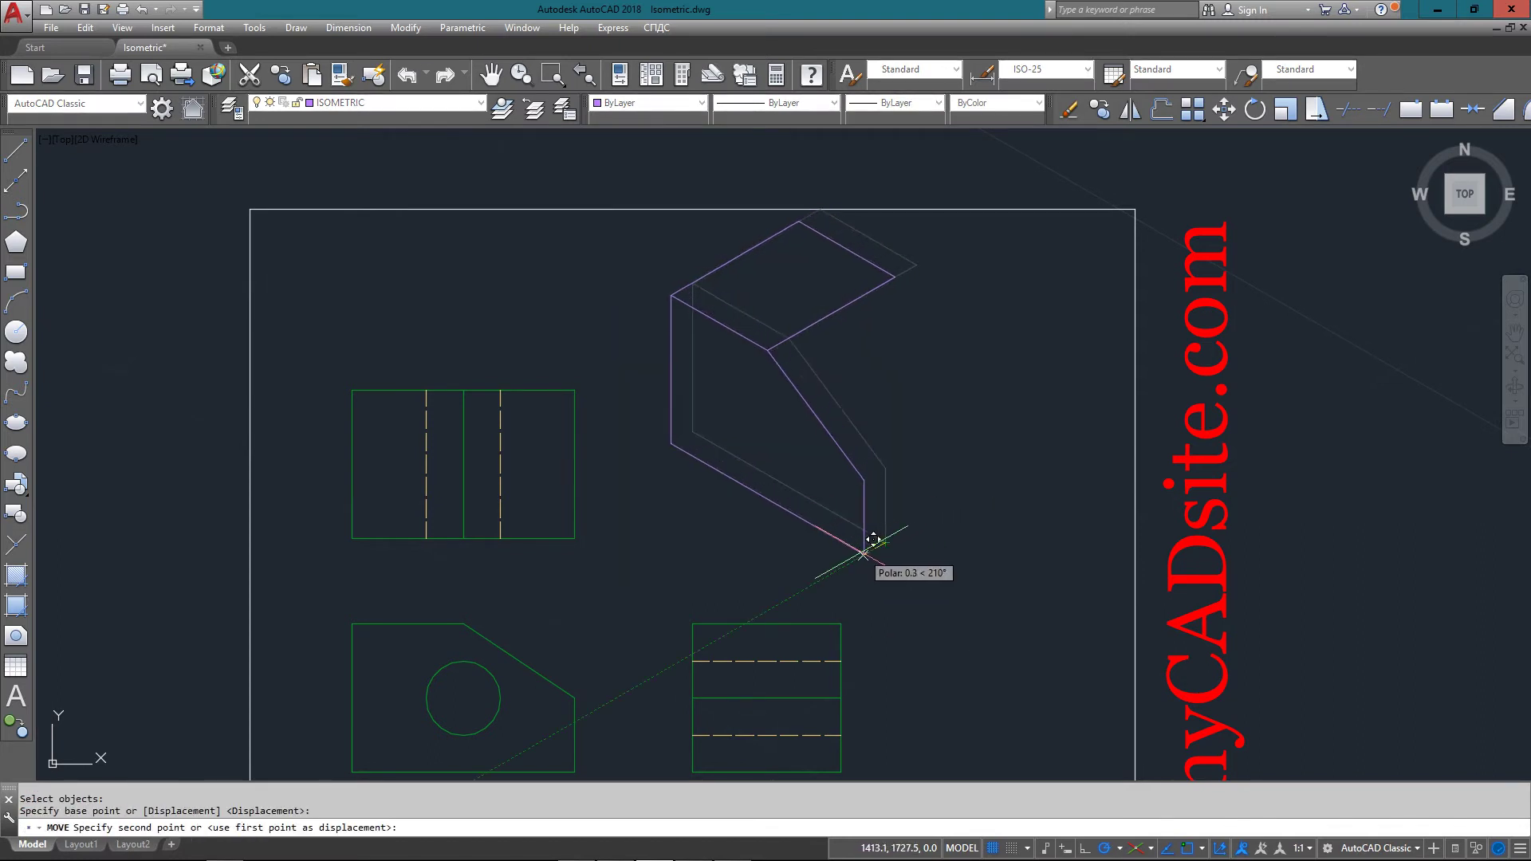
left_click(821, 574)
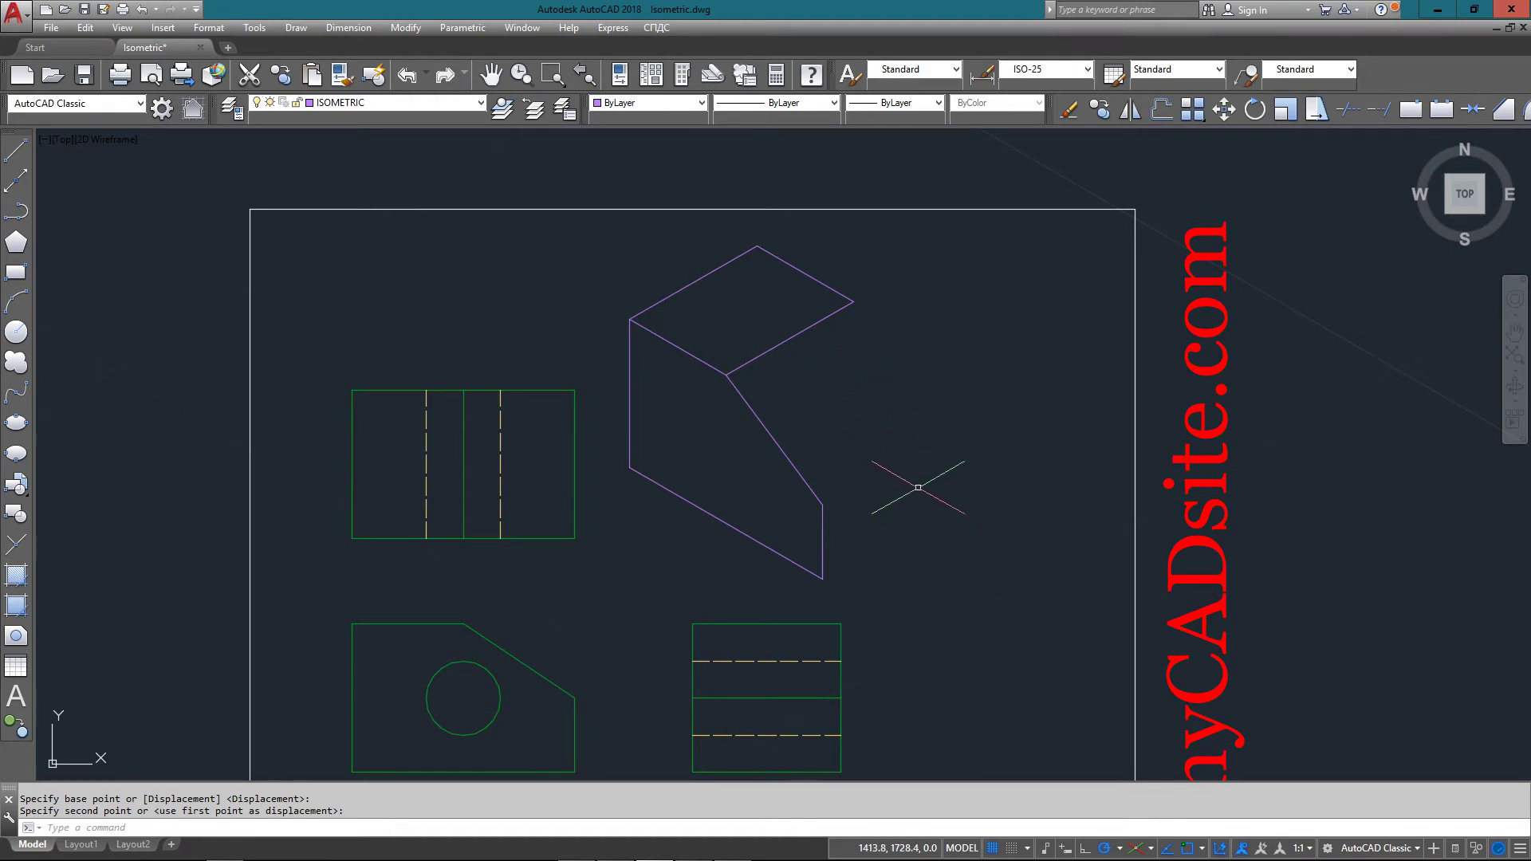
On the left isoplane, draw the lower box: a 2-unit edge, a 1-unit drop, and closing line
key("F5")
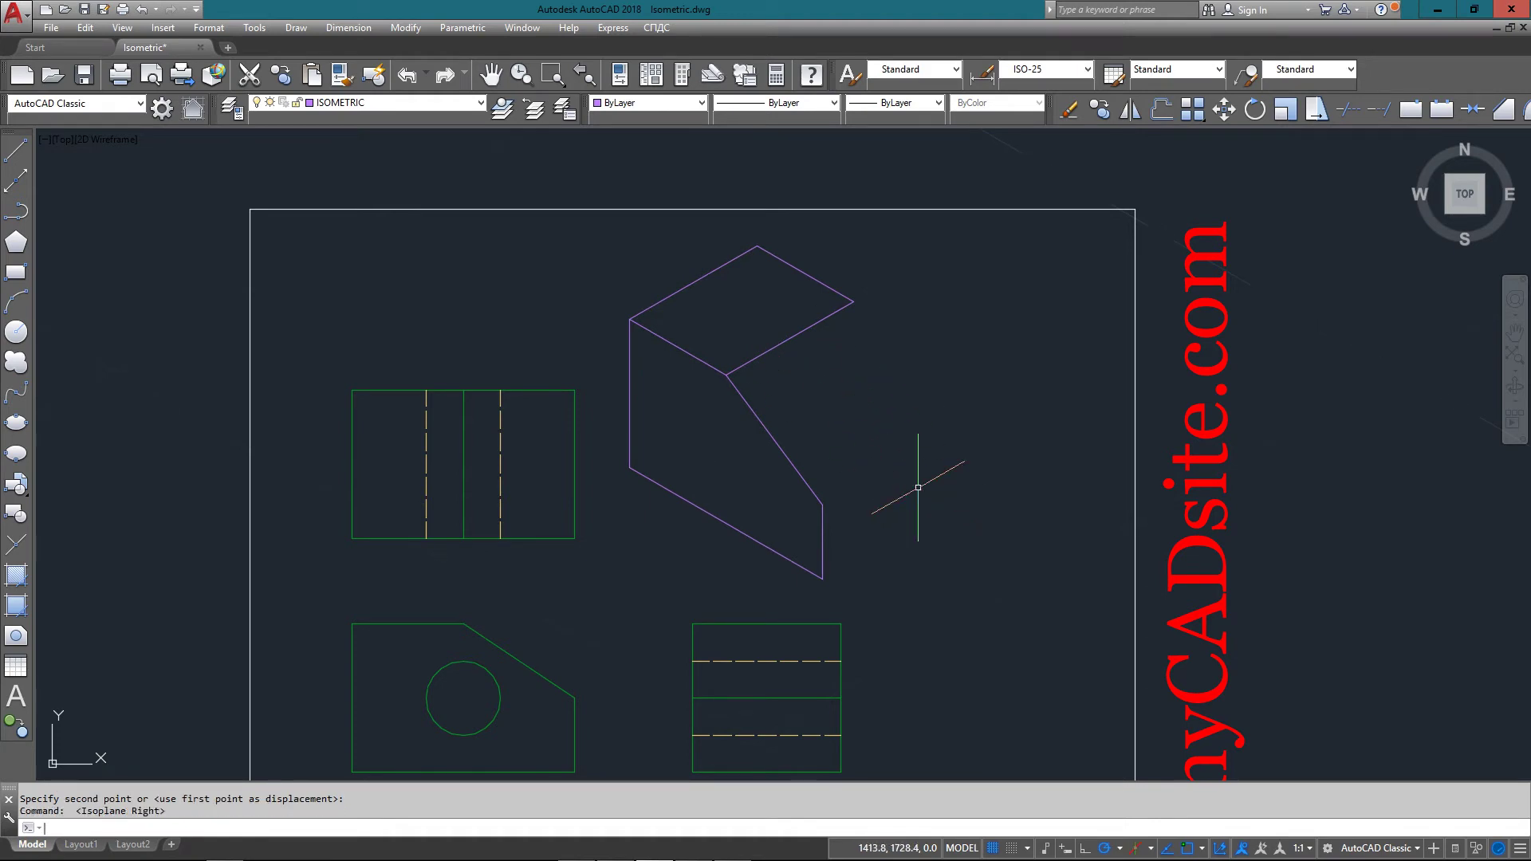
key("F5")
type("l")
key("Return")
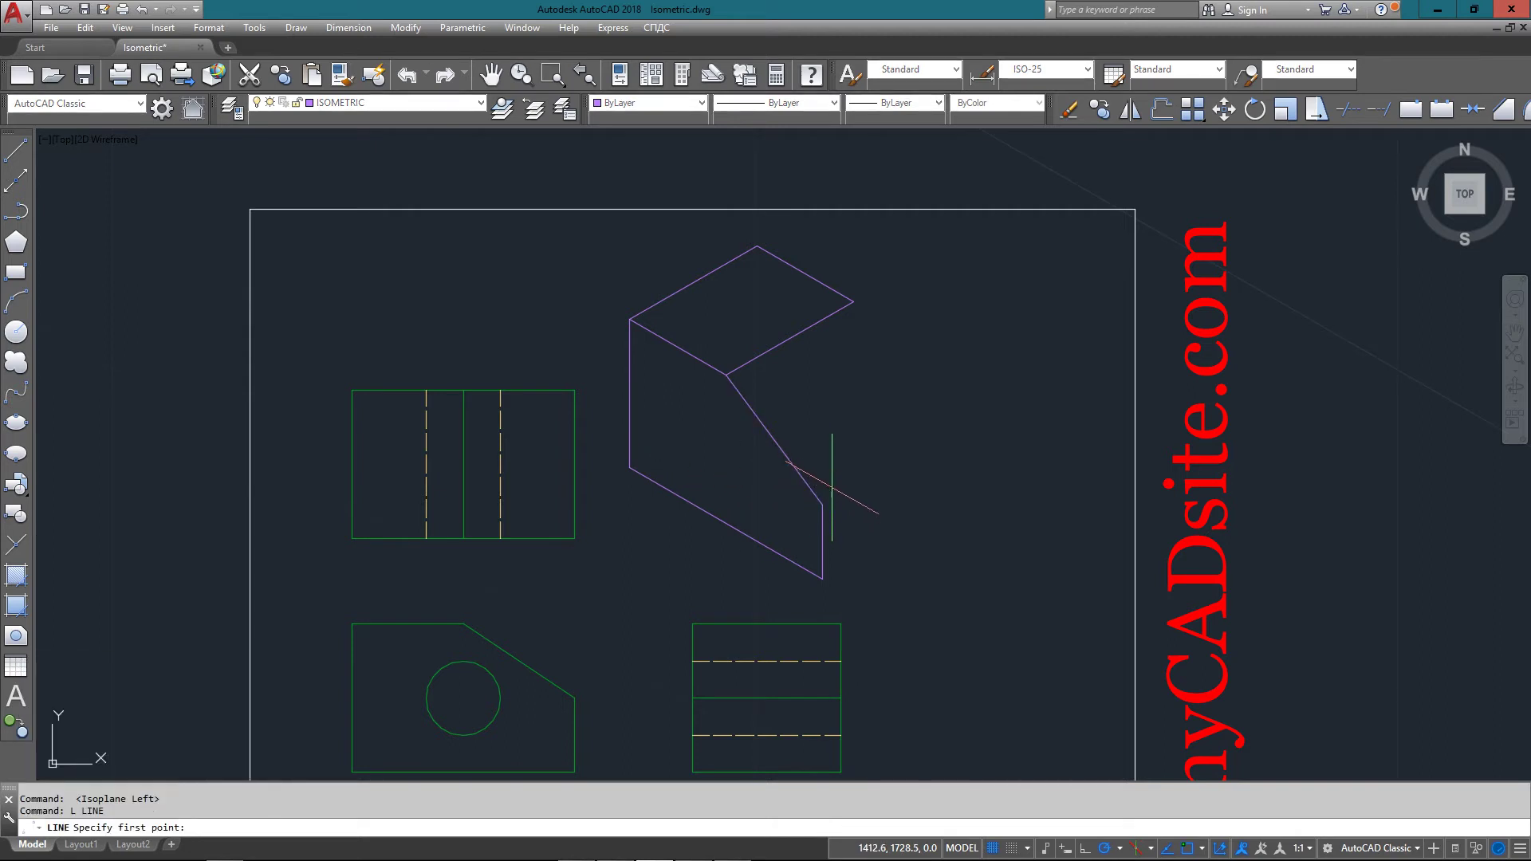
left_click(822, 505)
type("2")
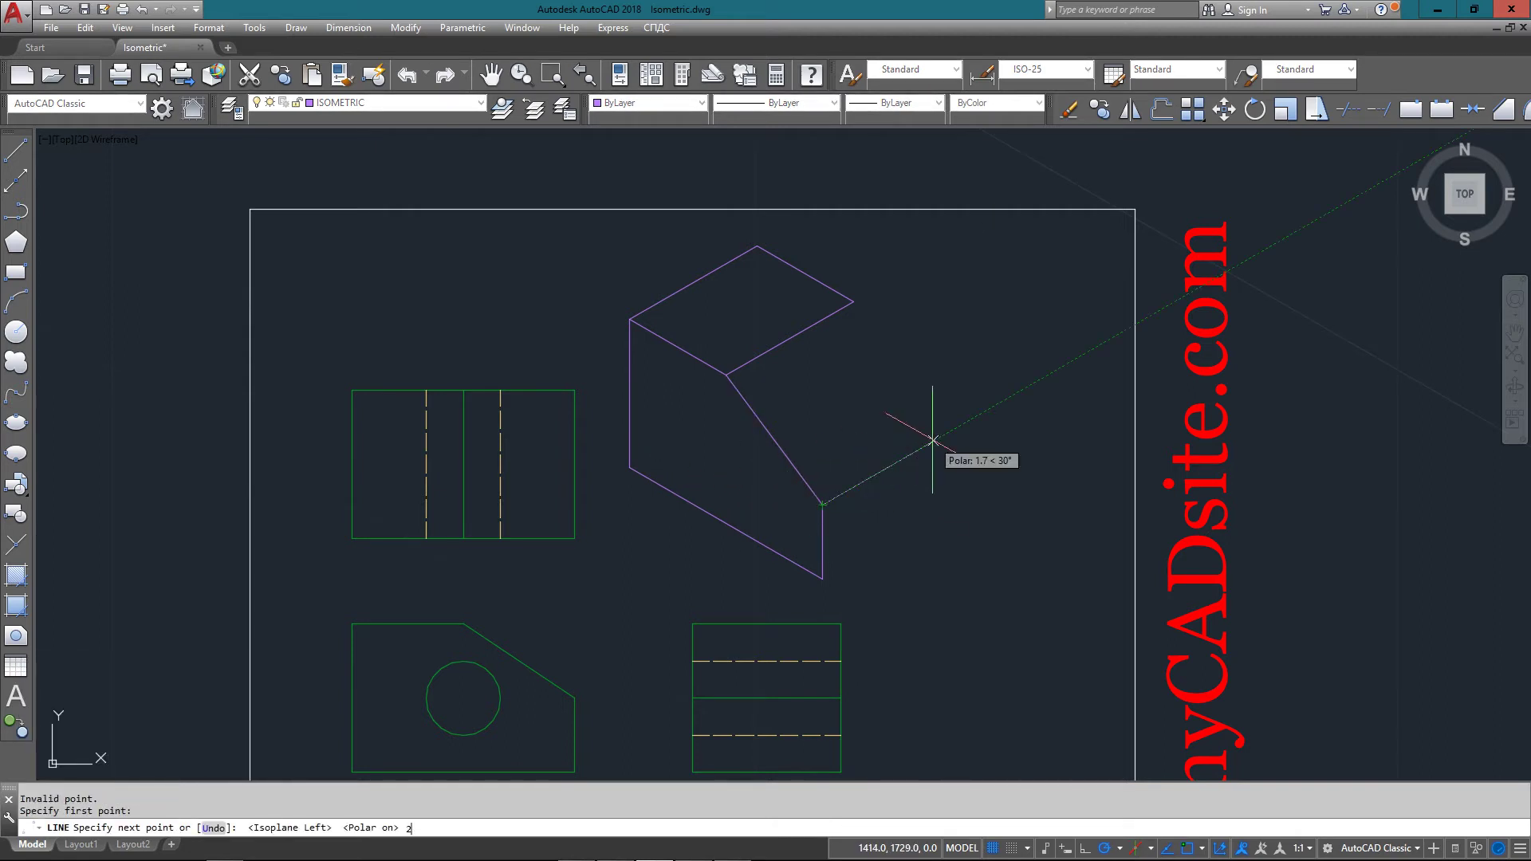
key("Return")
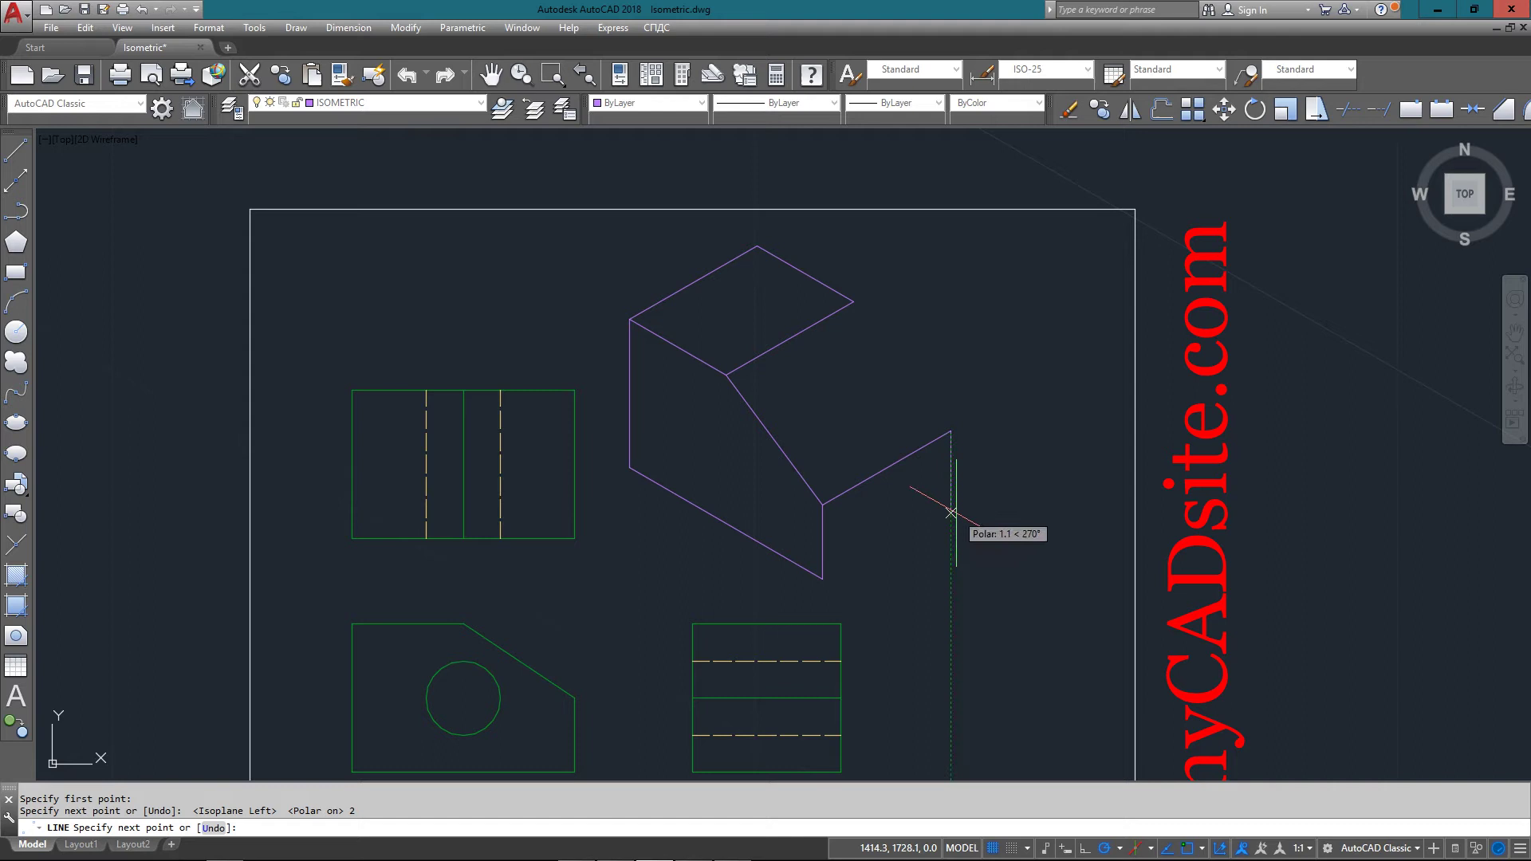
type("1")
key("Return")
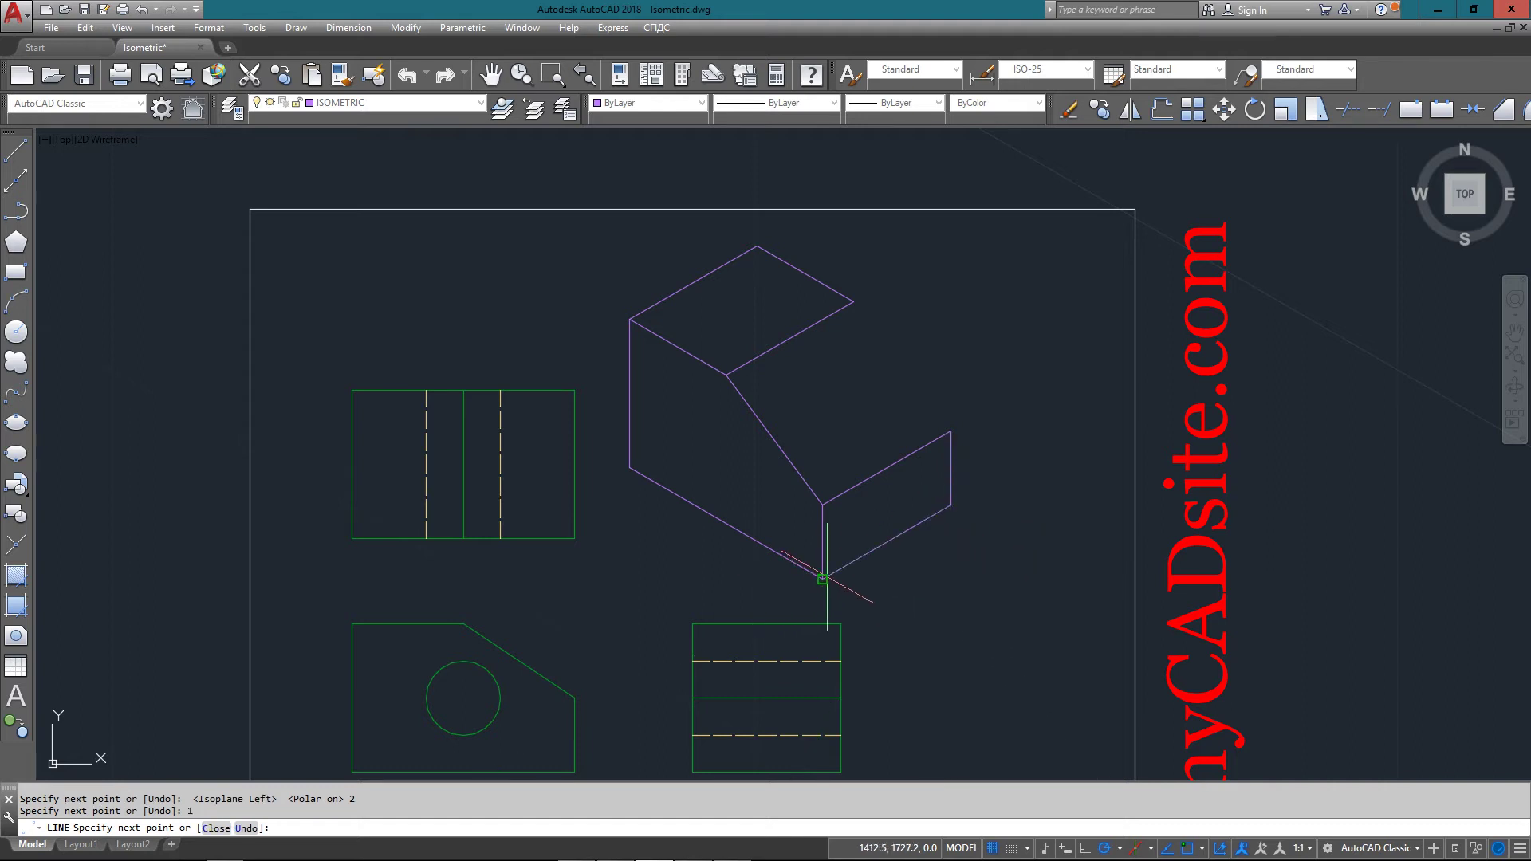
left_click(822, 579)
key("Escape")
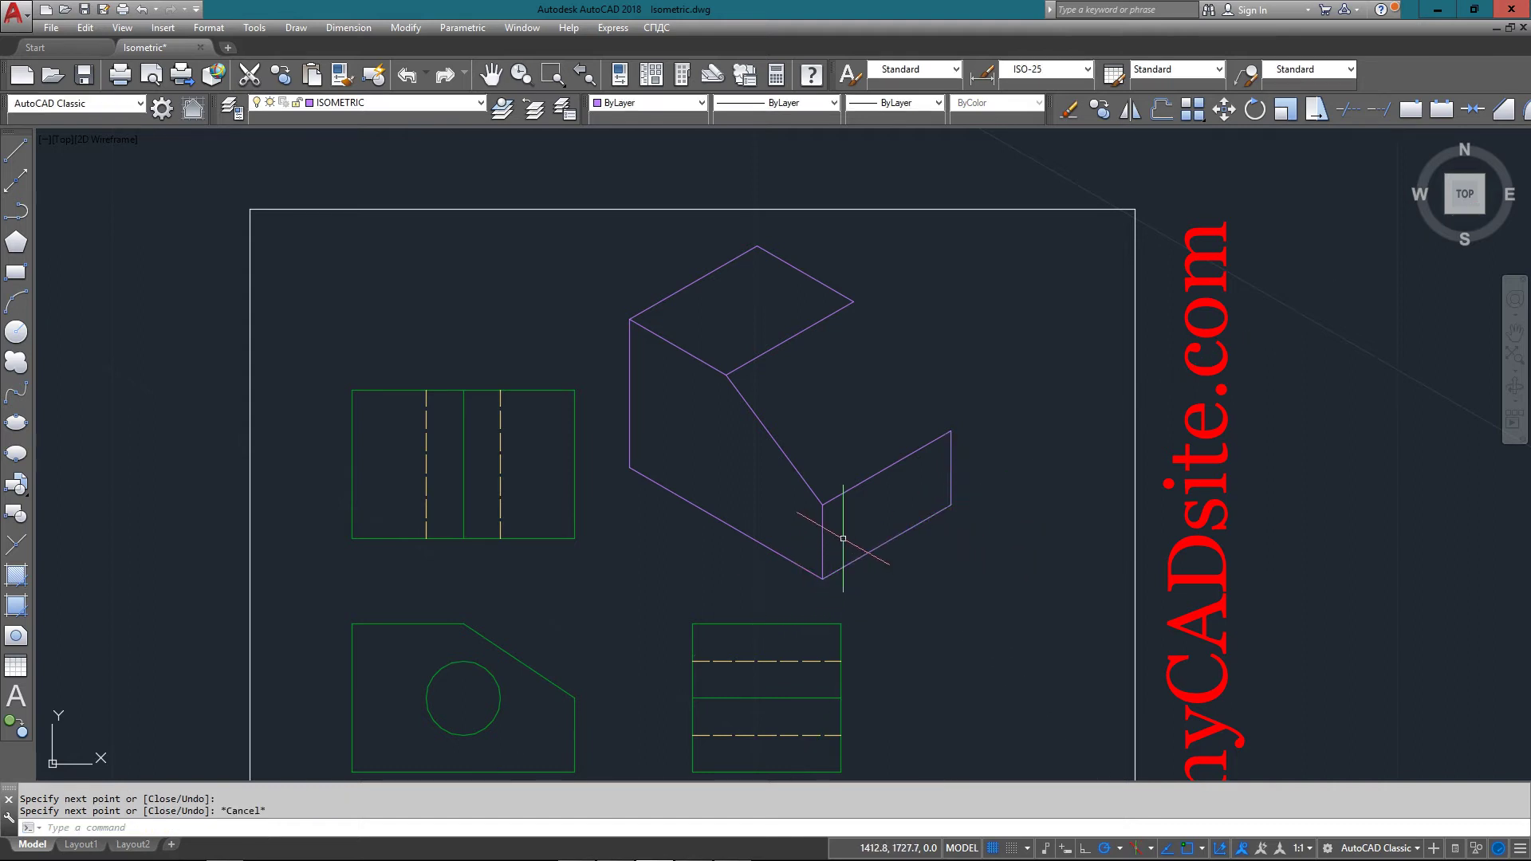
Draw the sloped edge from the lower box's top corner up to the top face
type("l")
key("Return")
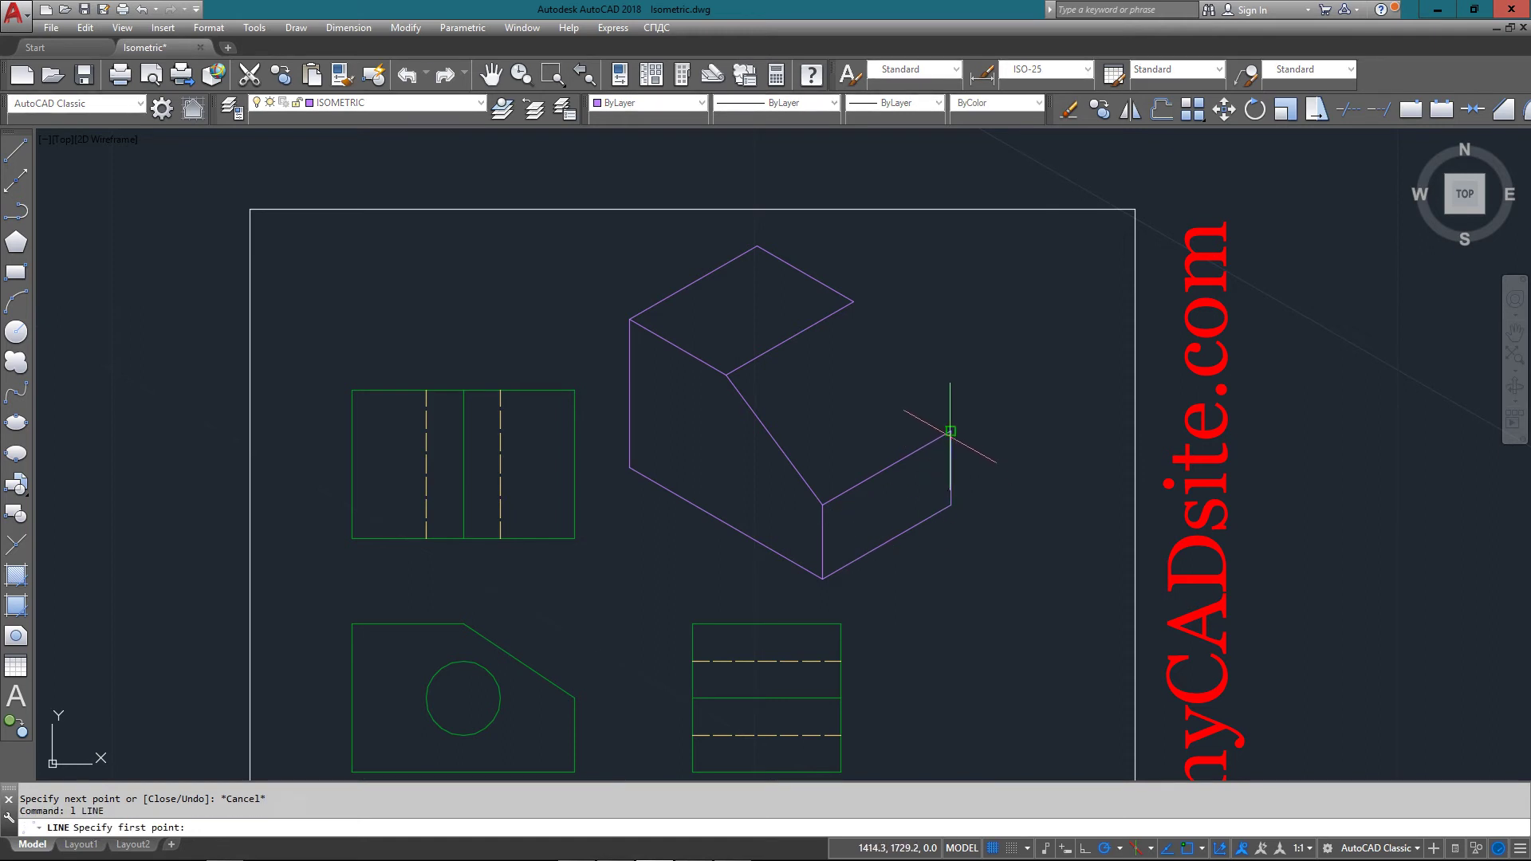
left_click(951, 431)
left_click(853, 301)
key("Escape")
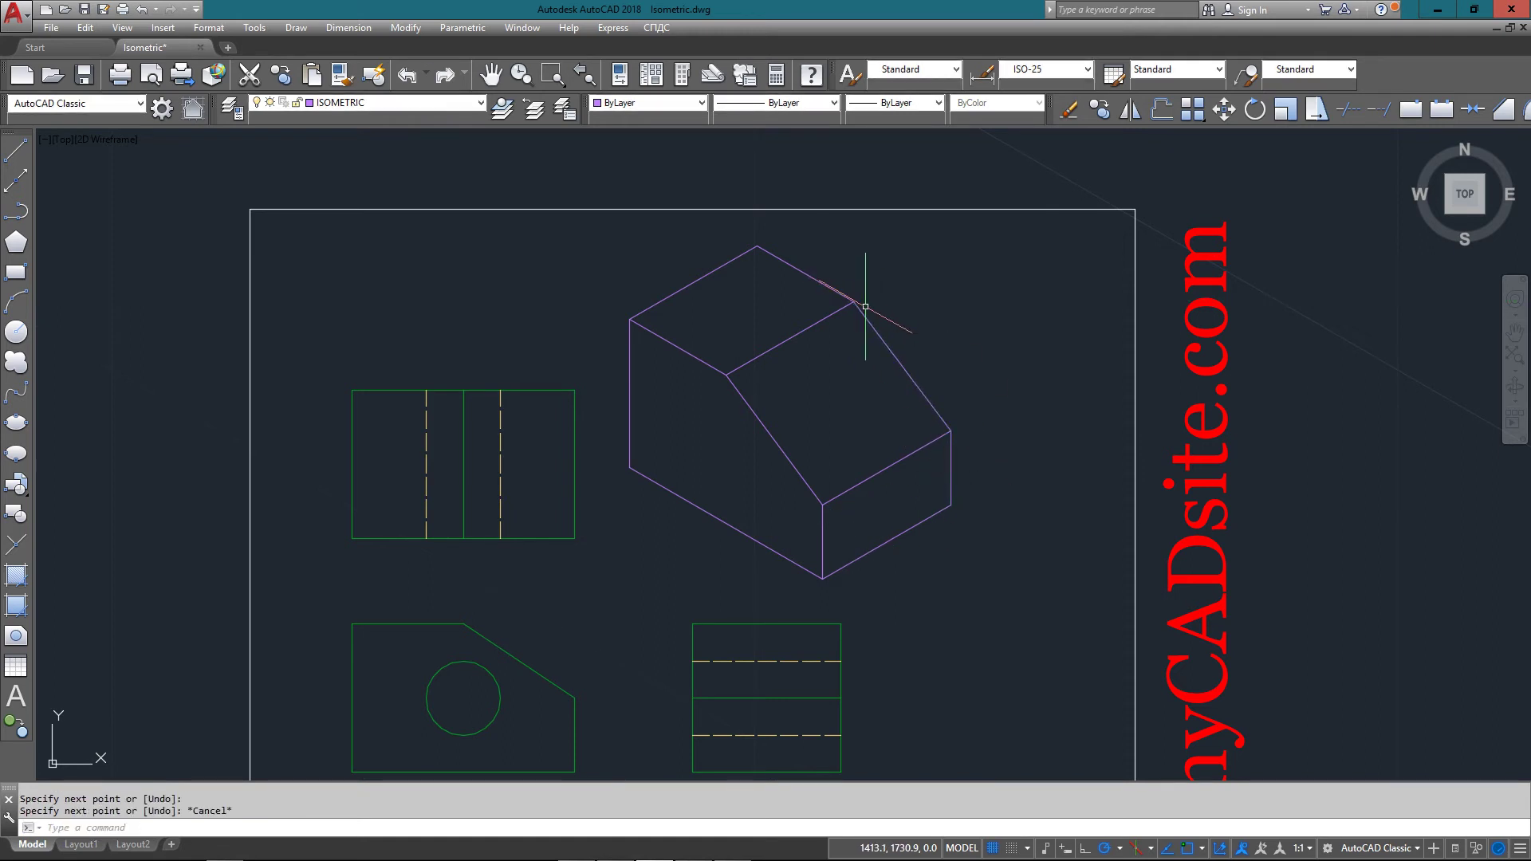
Draw a vertical construction line down the front face and a diagonal from the corner to its midpoint
key("Return")
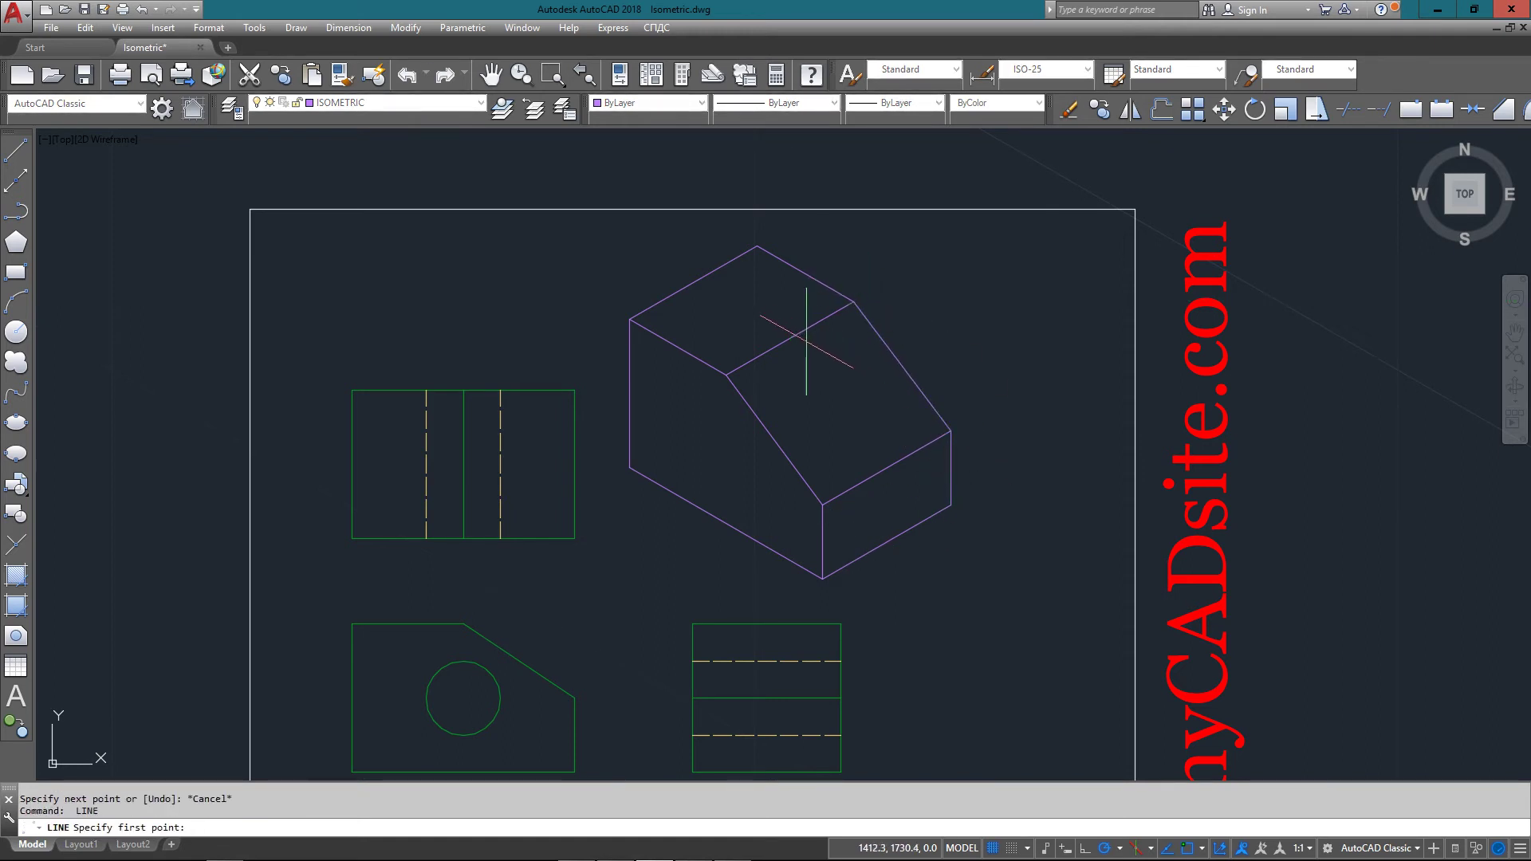
key("Return")
left_click(726, 372)
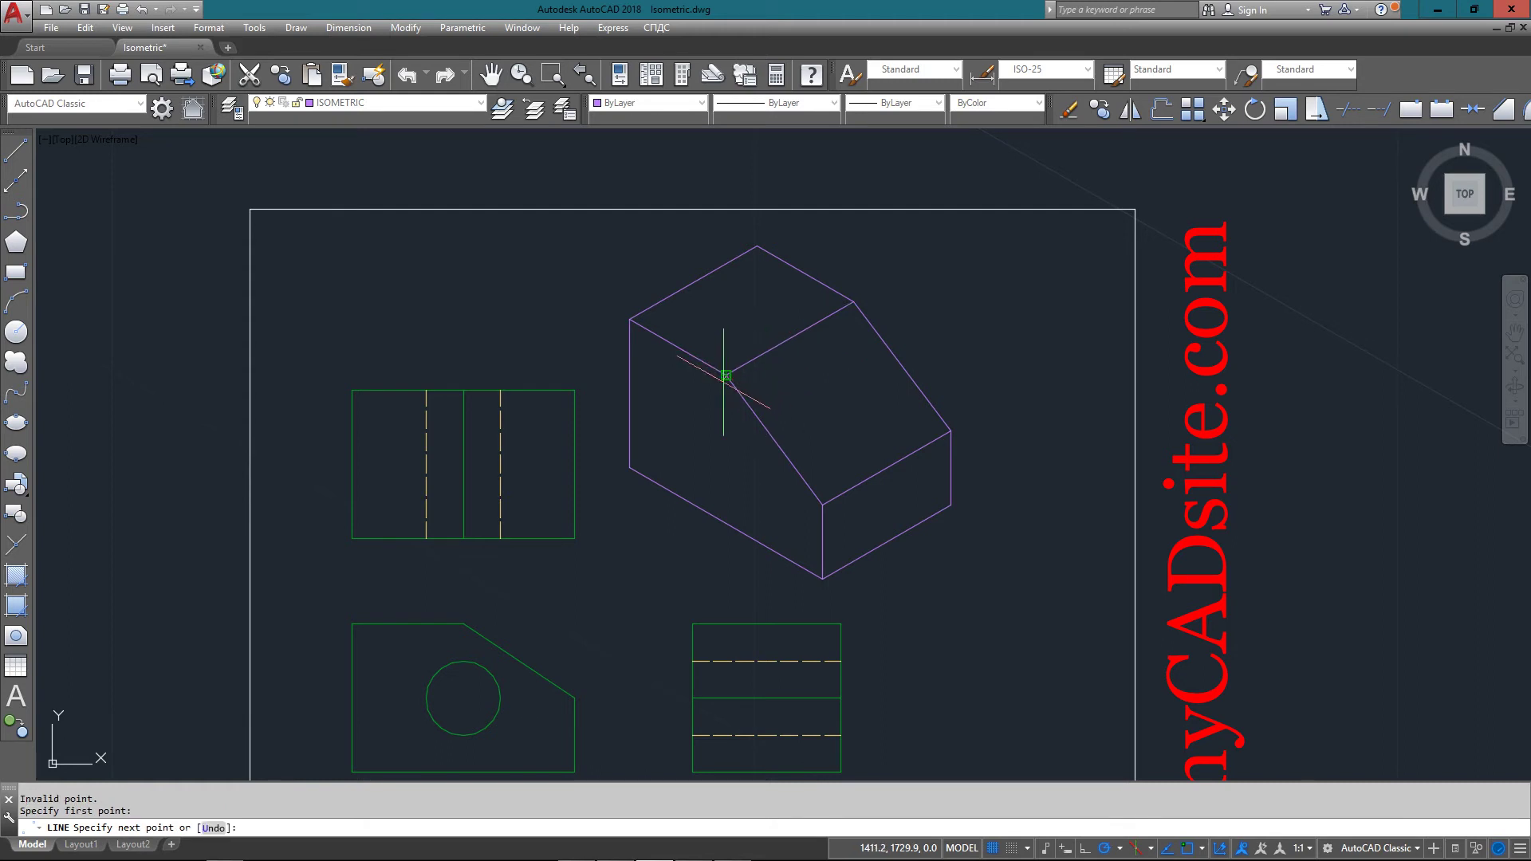
left_click(726, 523)
key("Return")
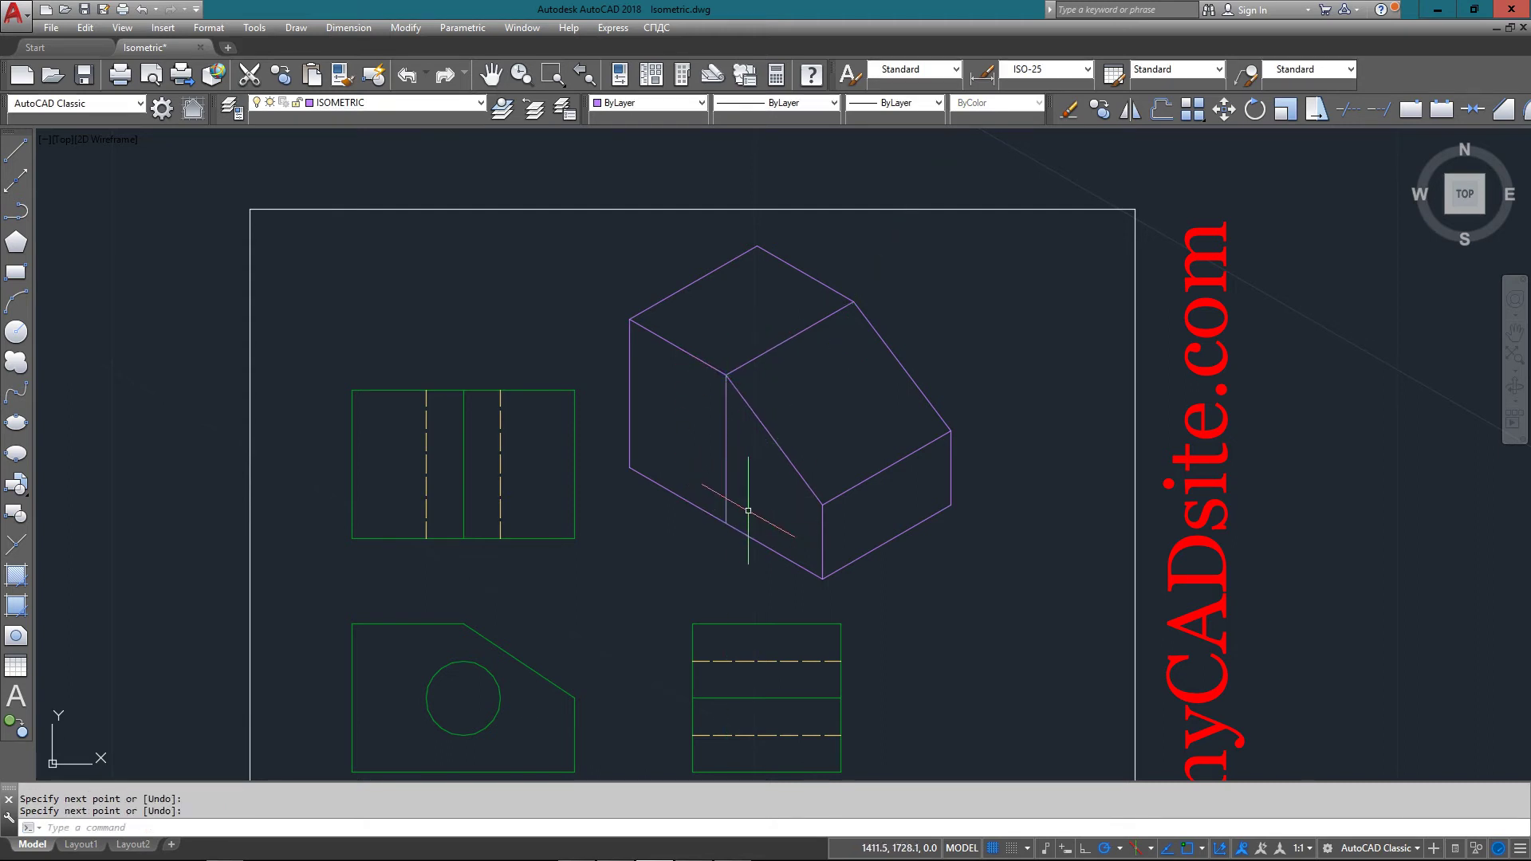
key("Return")
left_click(814, 505)
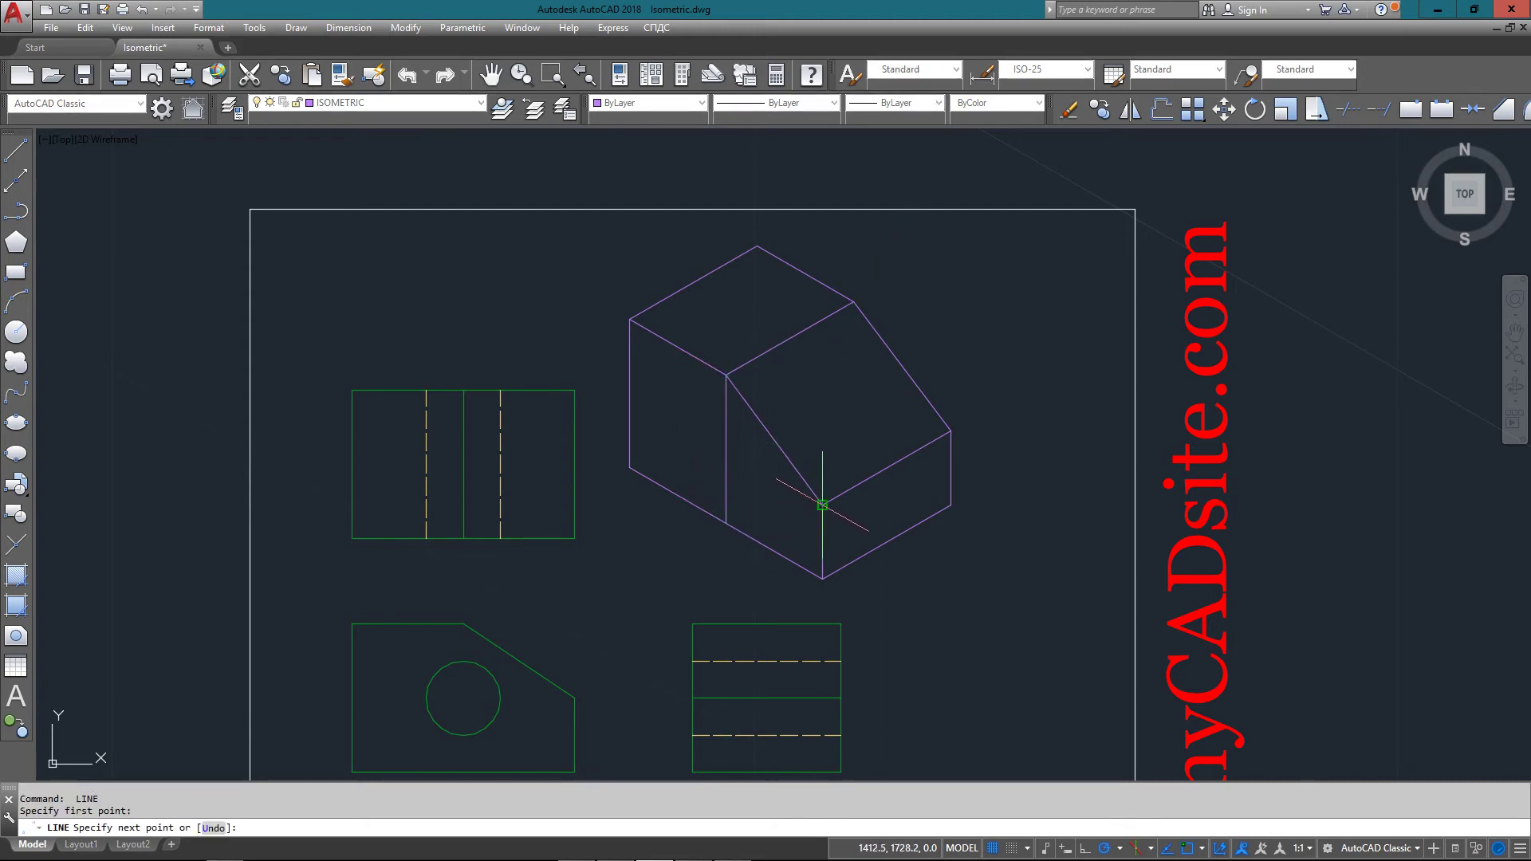
left_click(726, 450)
key("Escape")
type("EL")
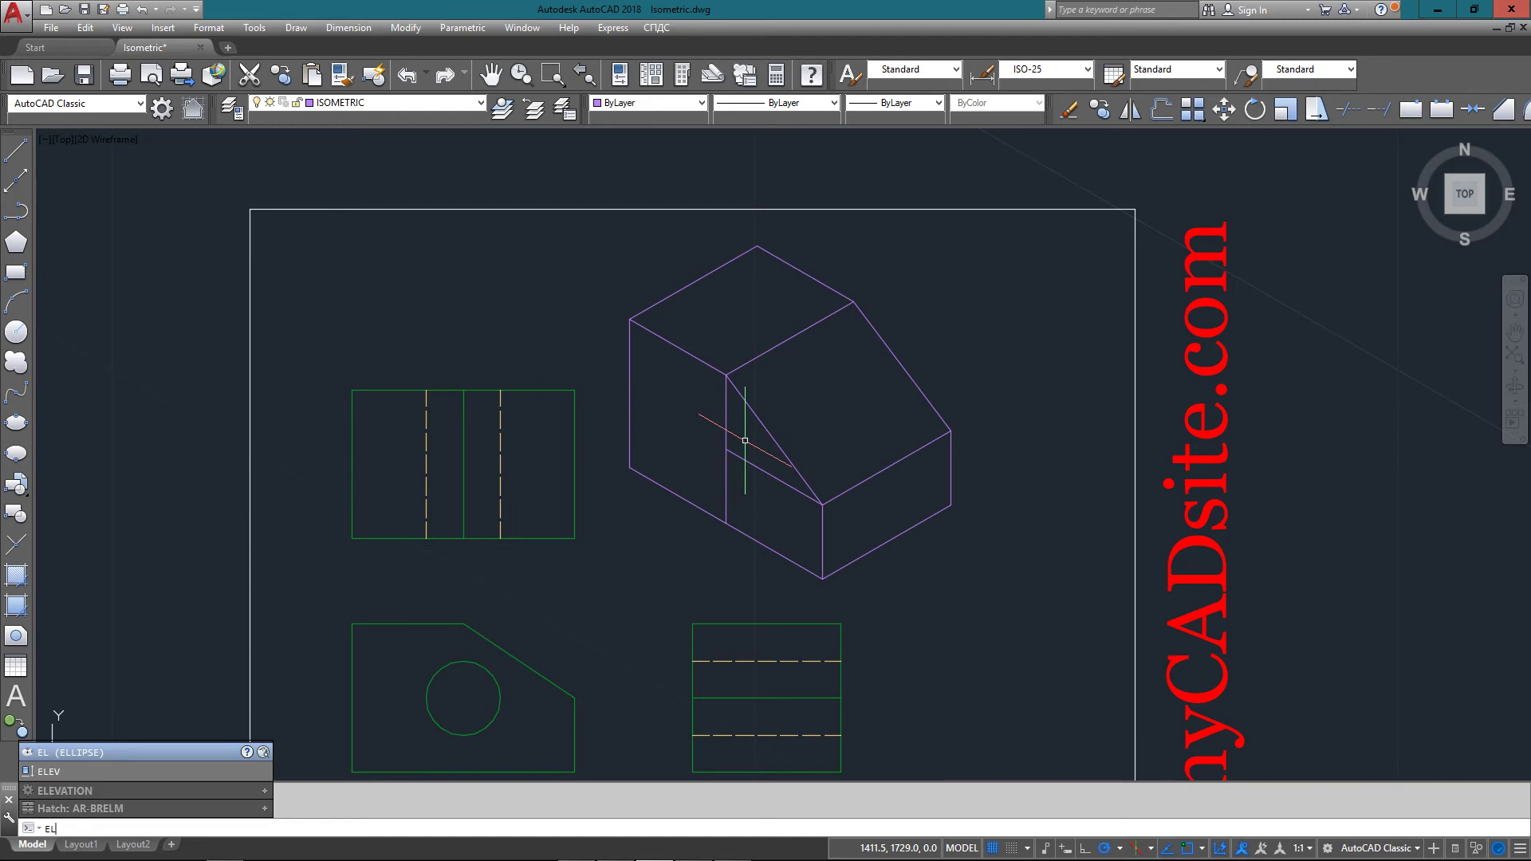
key("Return")
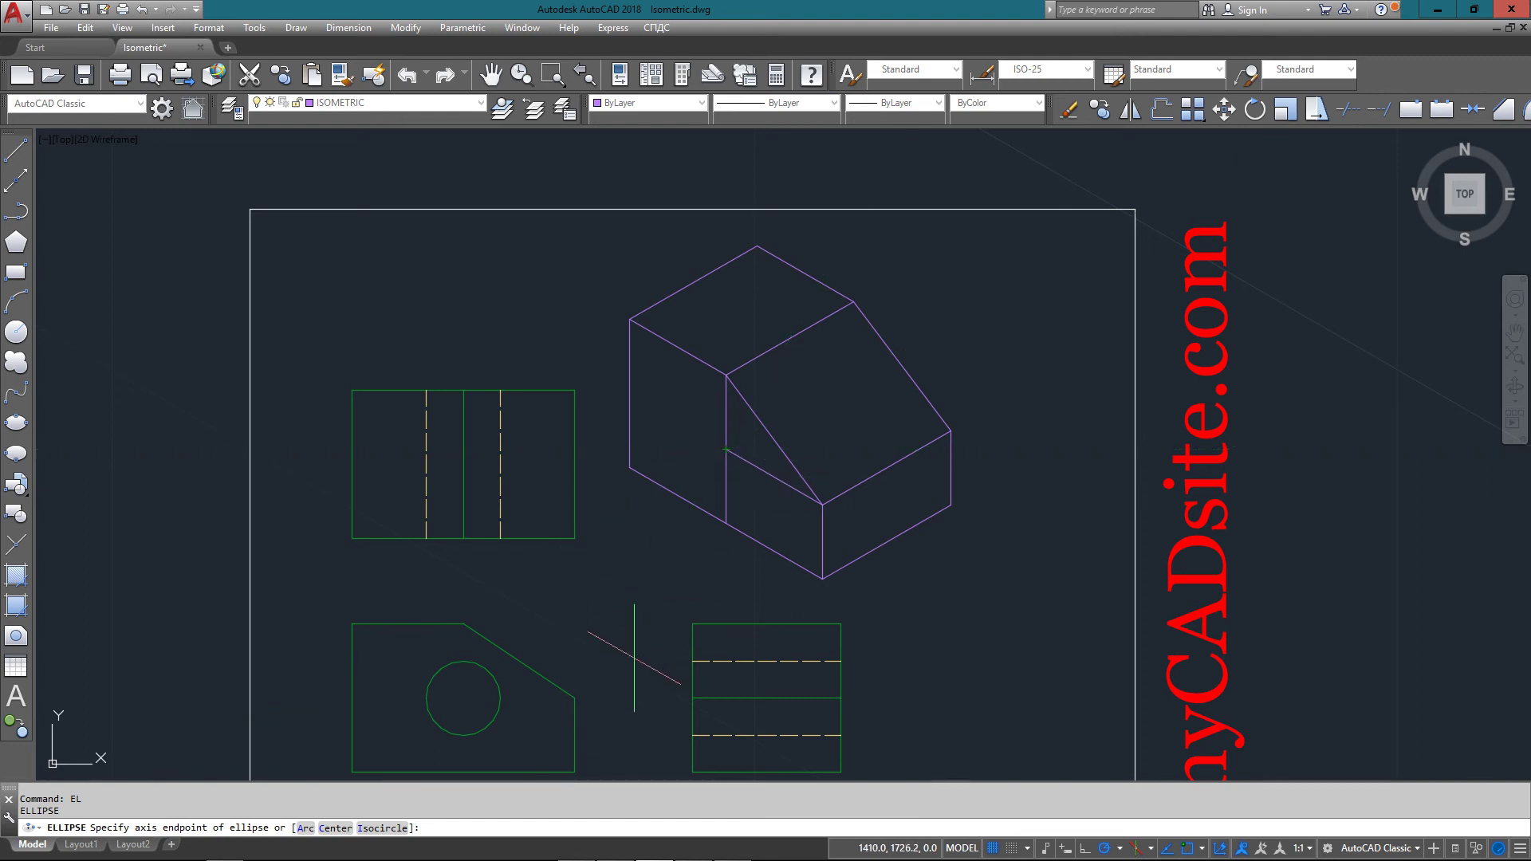
Draw a 0.5-radius isocircle centred where the construction lines meet
left_click(383, 828)
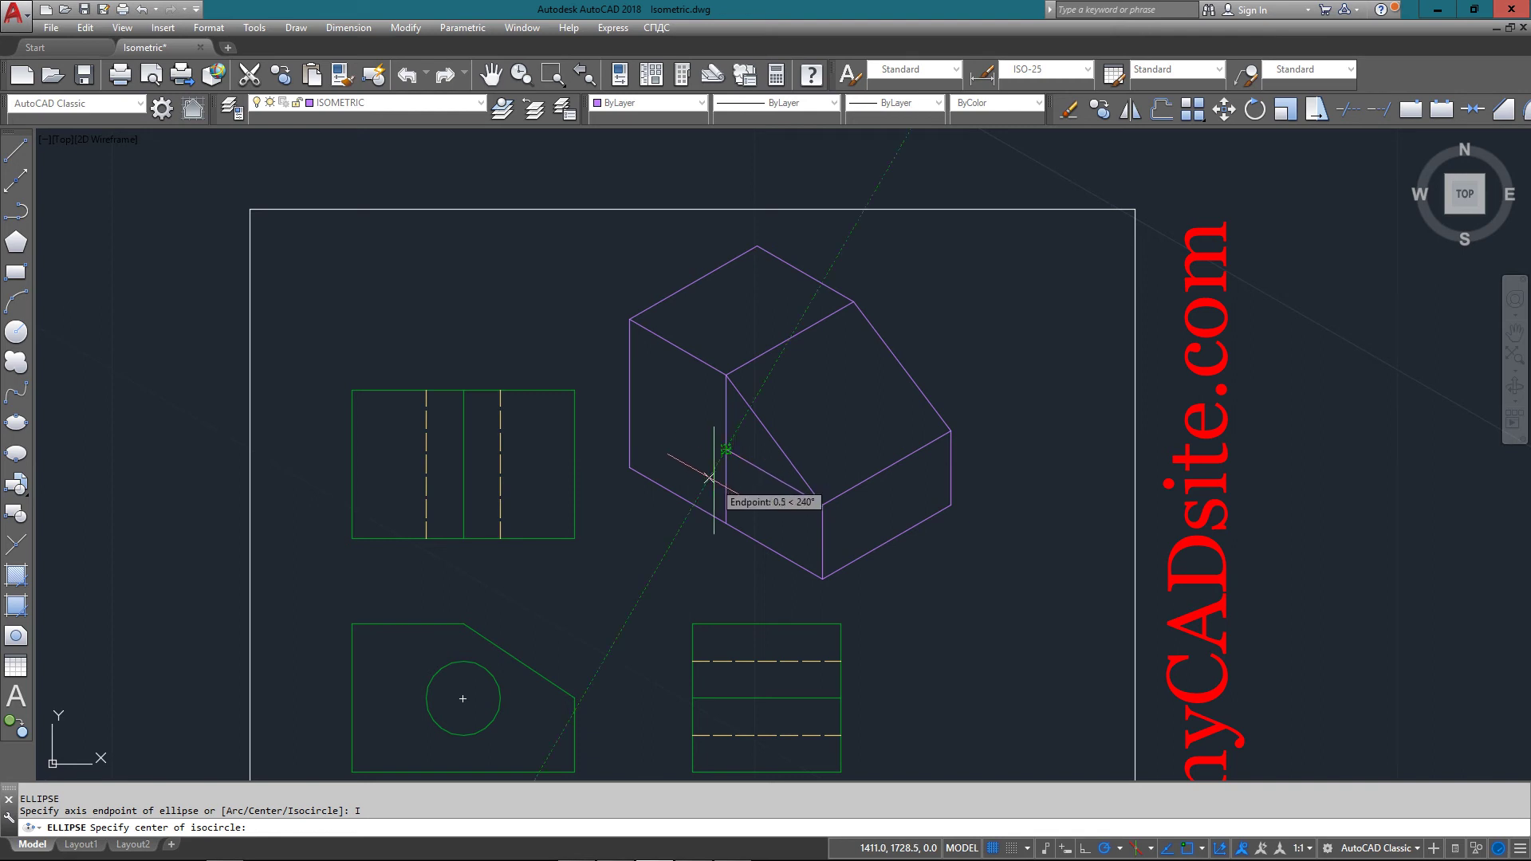
left_click(726, 449)
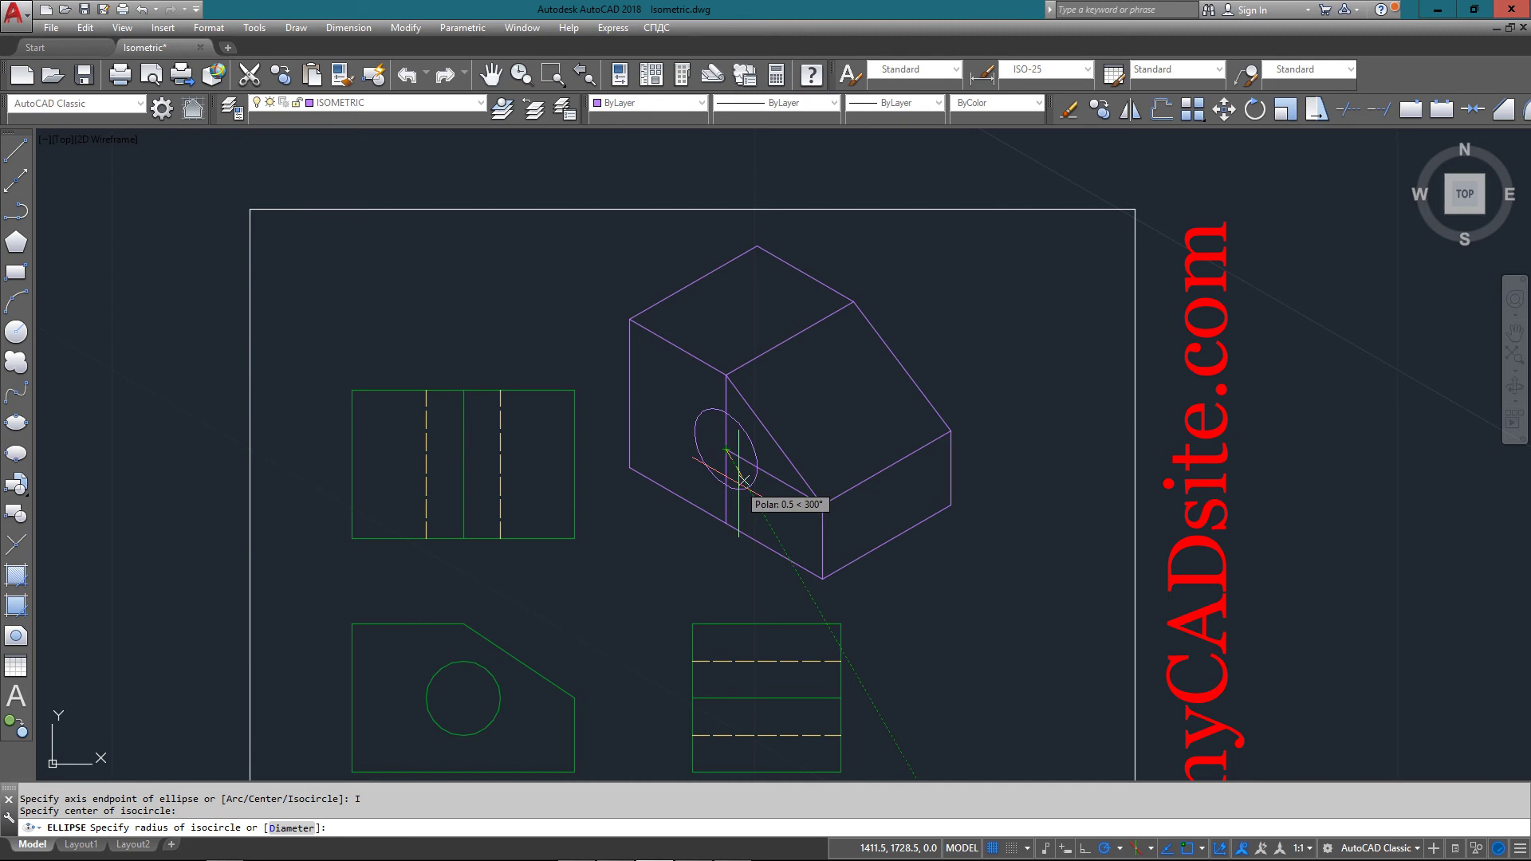
type("0.5")
key("Return")
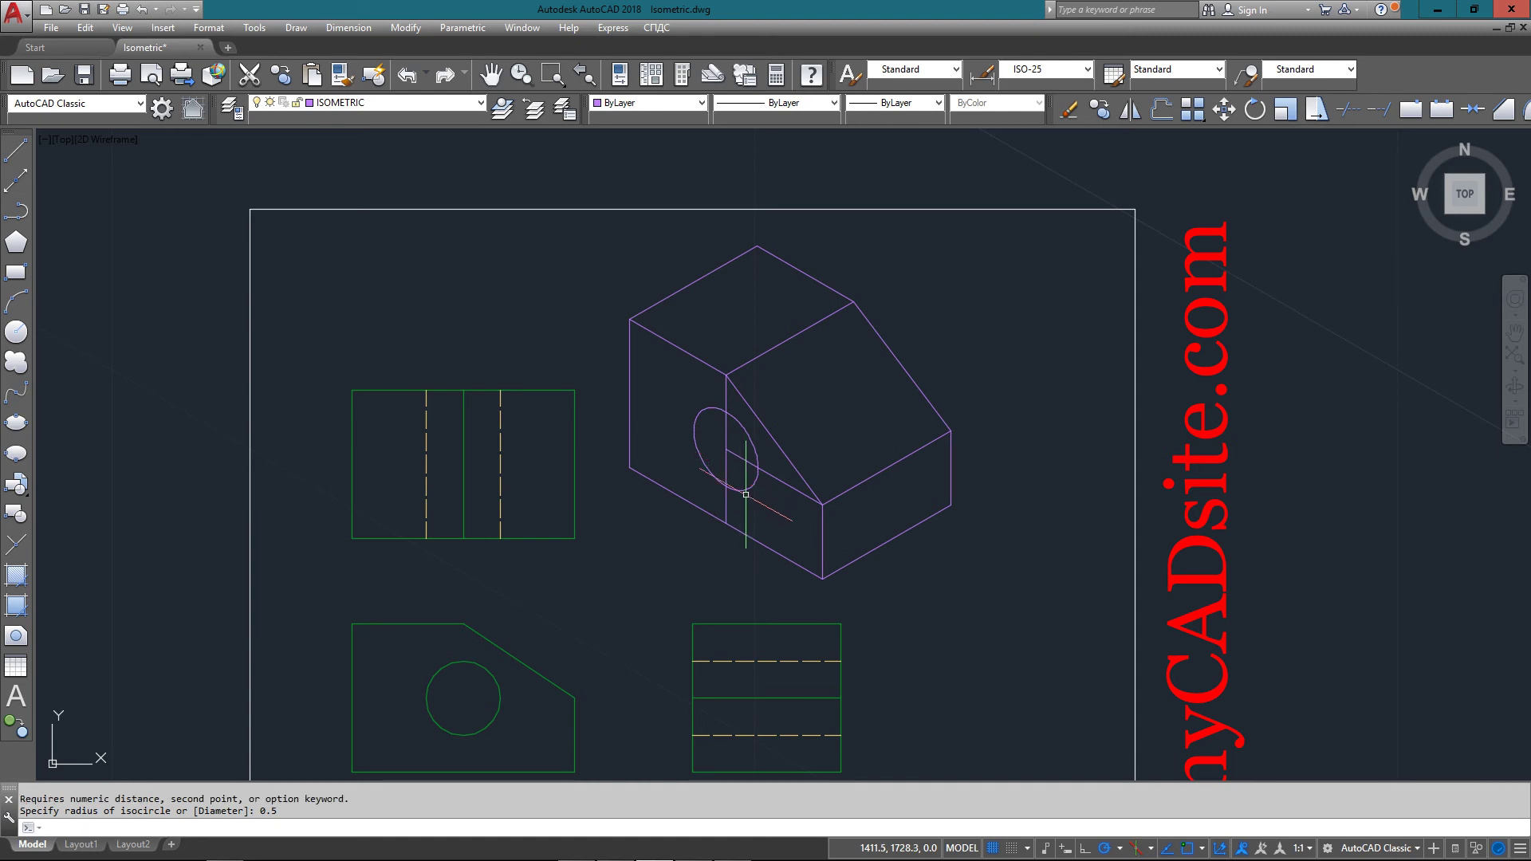
Erase the vertical and diagonal construction lines and zoom to extents
left_click(742, 443)
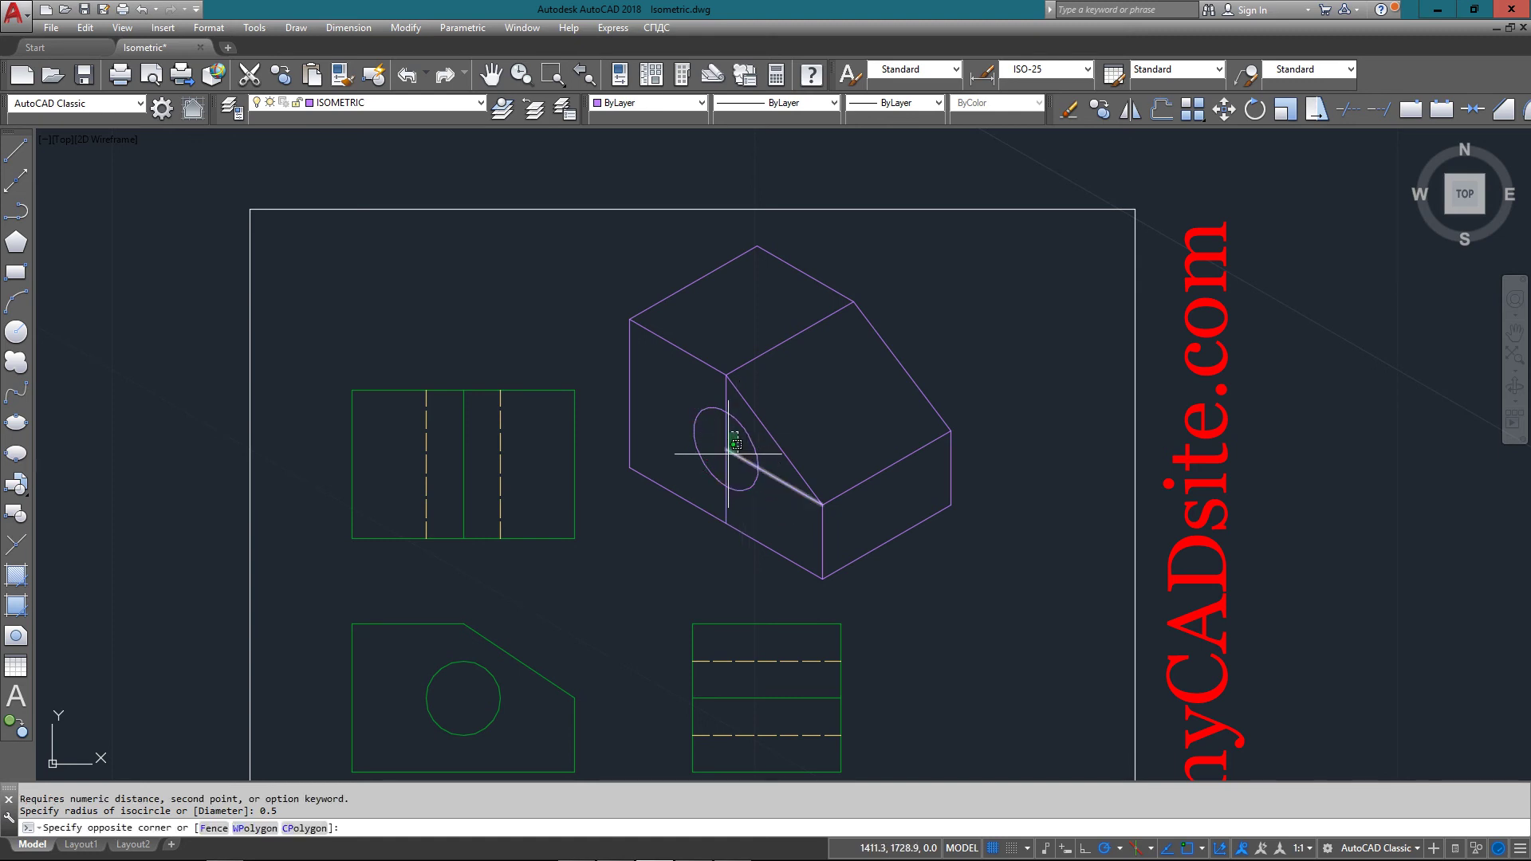
key("Delete")
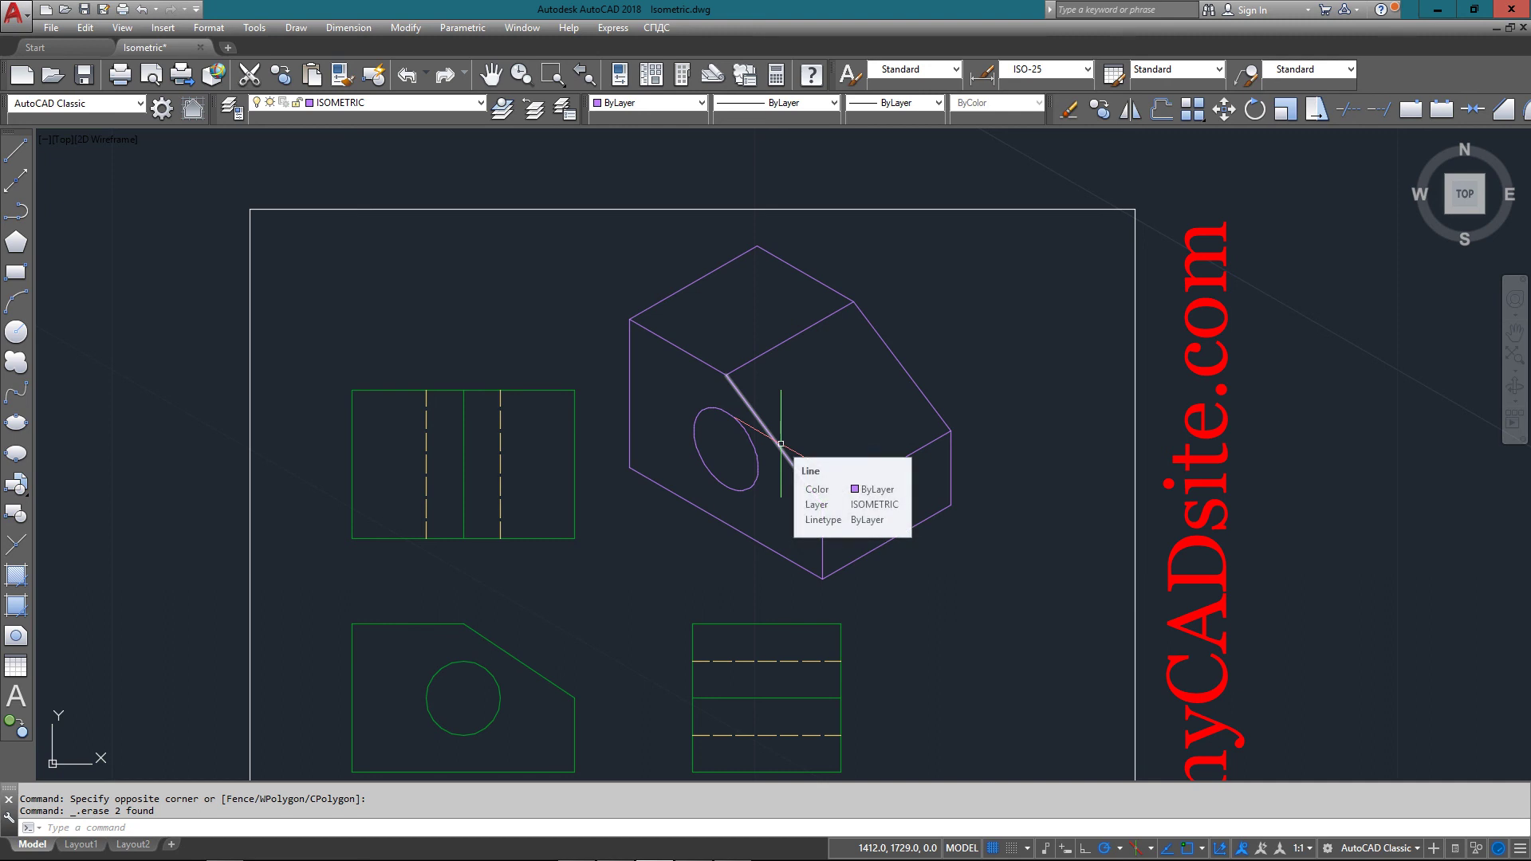
middle_click(582, 335)
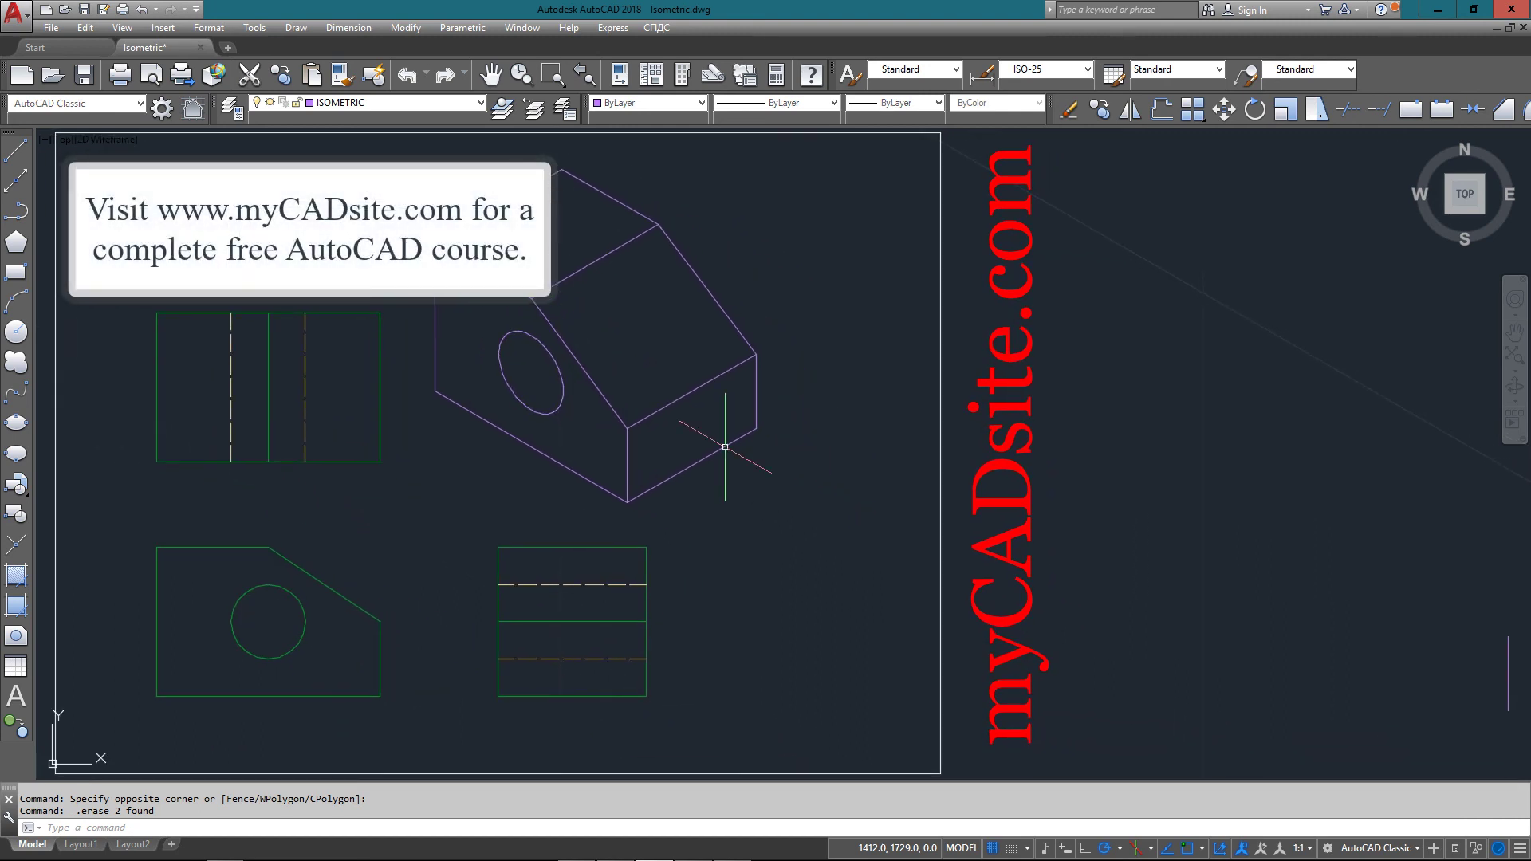